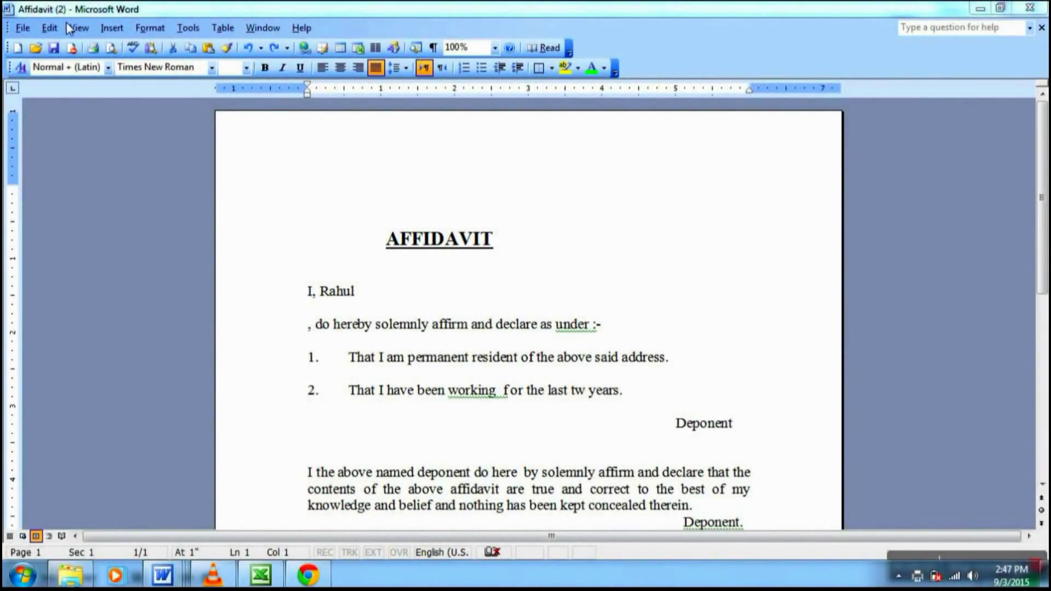
# Open the Edit menu to show Undo, Redo, Cut, Copy, Paste and Office Clipboard
pyautogui.click(49, 29)
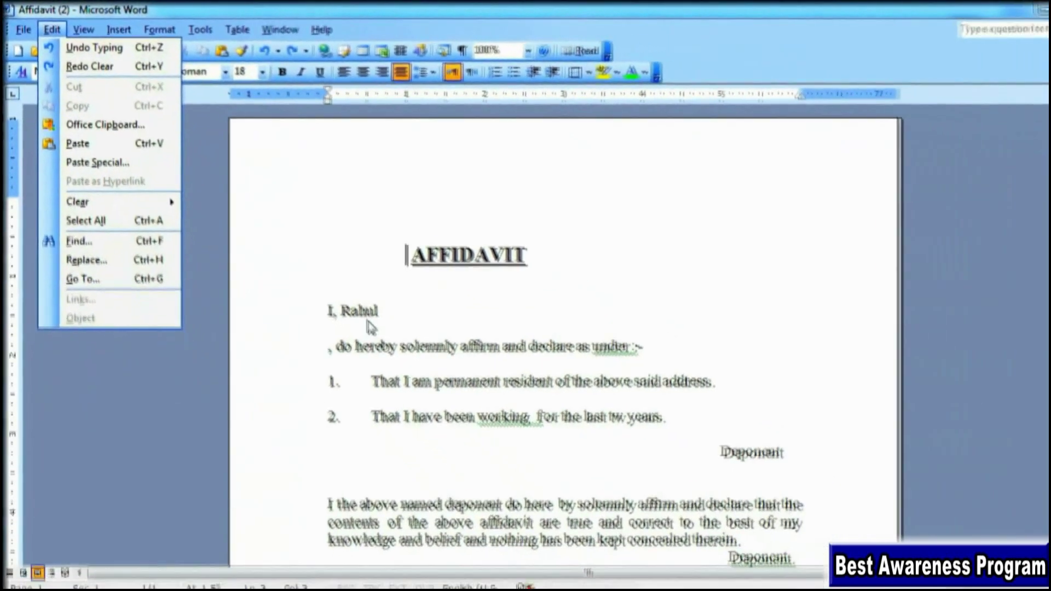
# Append 'Kumar S/o' after the deponent's first name
pyautogui.click(371, 327)
pyautogui.press('Left')
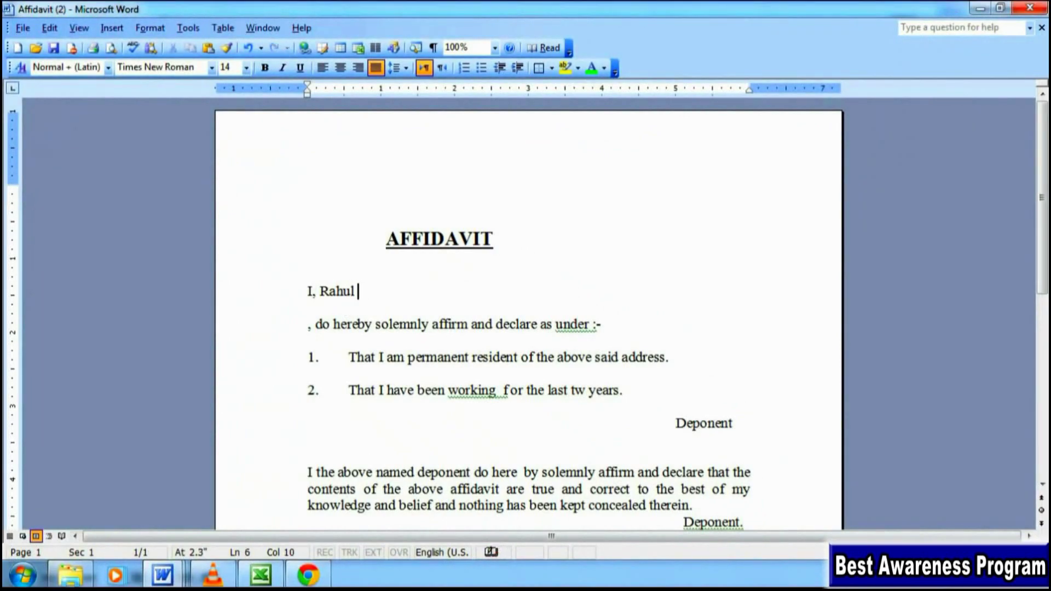
pyautogui.write('Kumar S/o')
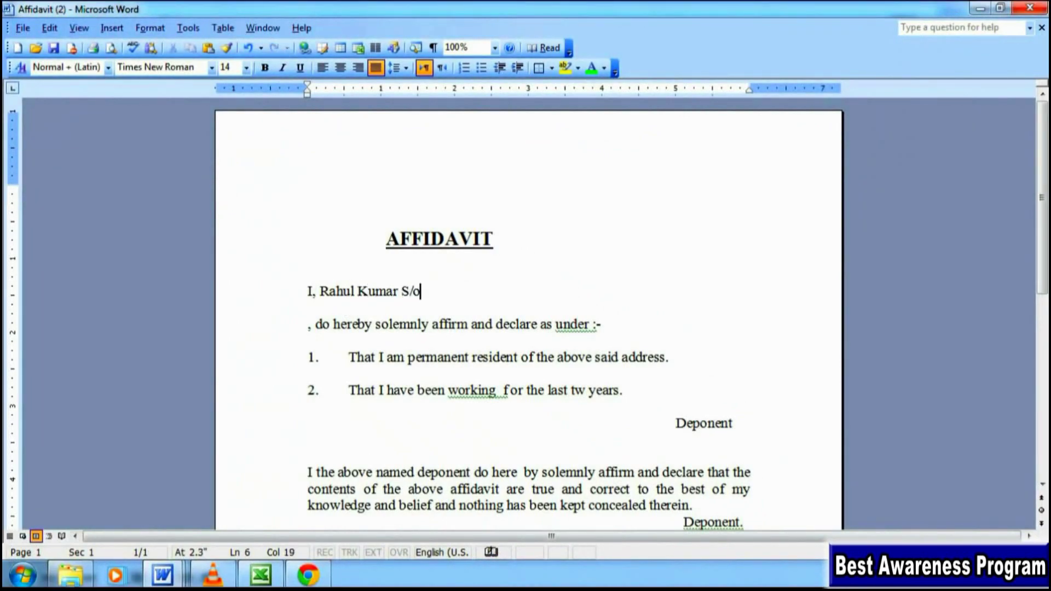
# Select and delete the deponent's name, then restore it with Edit > Undo Clear
pyautogui.hotkey('shift', 'Left')
pyautogui.hotkey('ctrl', 'shift', 'Left')
pyautogui.hotkey('ctrl', 'shift', 'Left')
pyautogui.hotkey('ctrl', 'shift', 'Left')
pyautogui.hotkey('shift', 'Left')
pyautogui.hotkey('shift', 'Right')
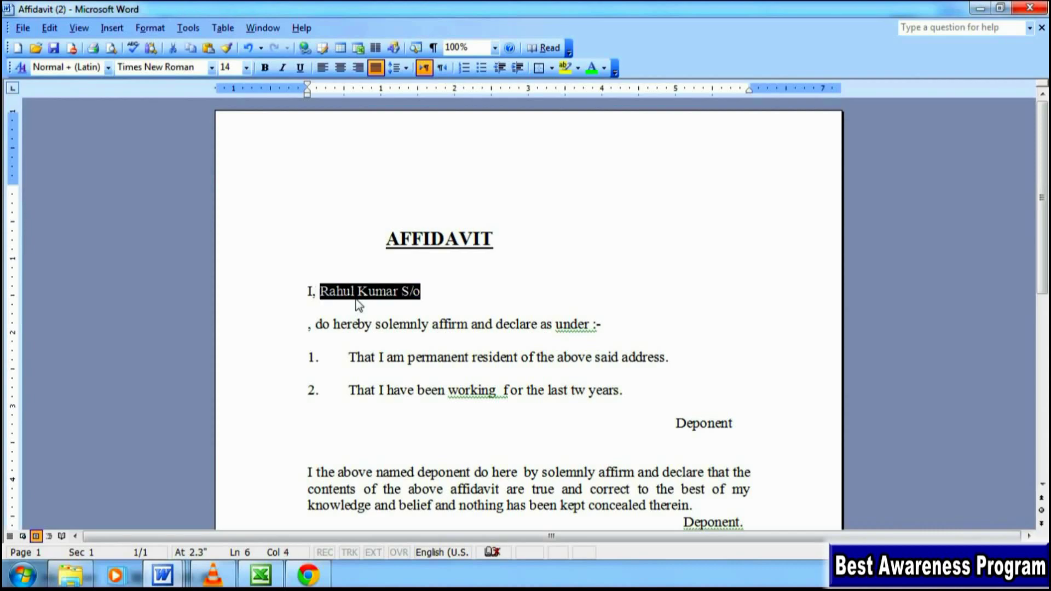
pyautogui.press('Delete')
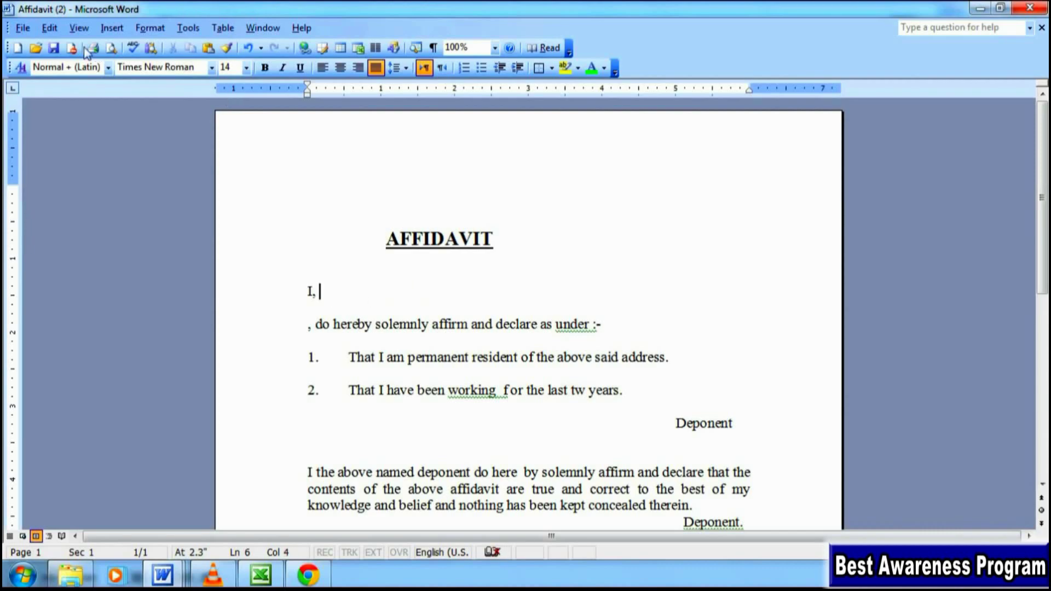
pyautogui.click(50, 29)
pyautogui.click(76, 47)
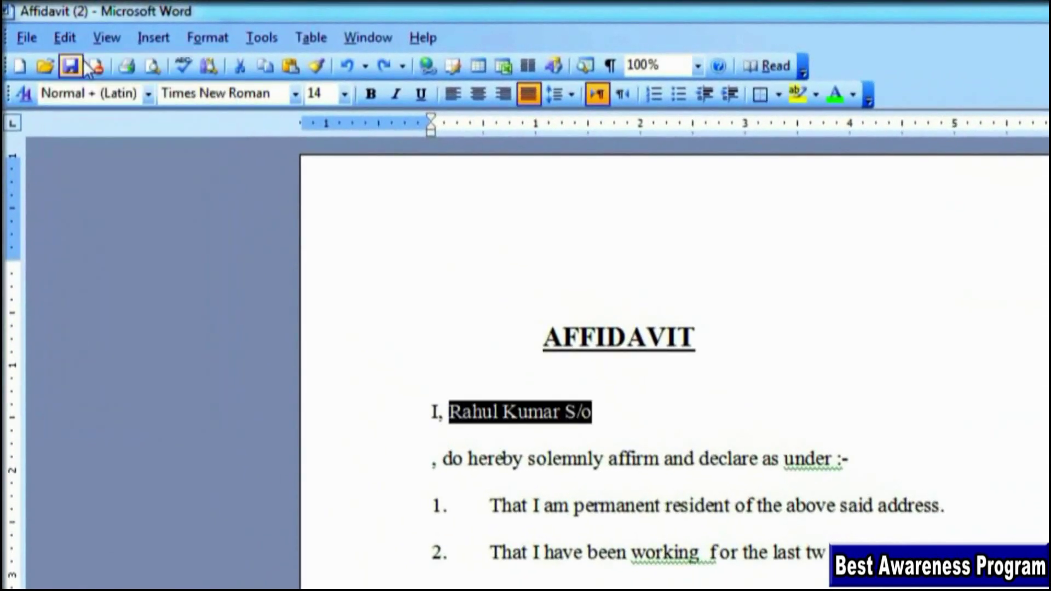
pyautogui.click(530, 579)
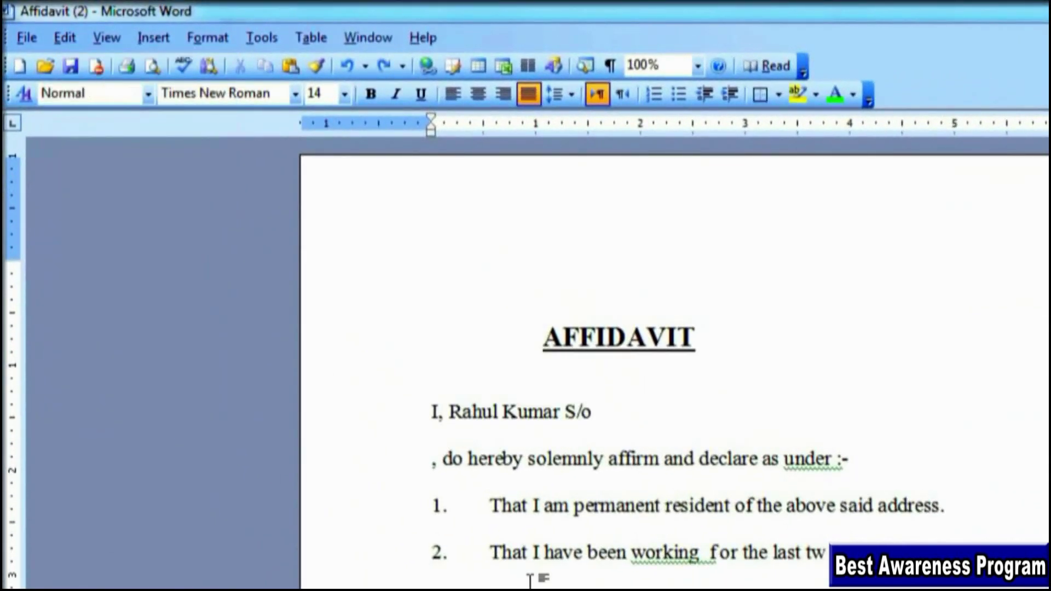
pyautogui.click(65, 37)
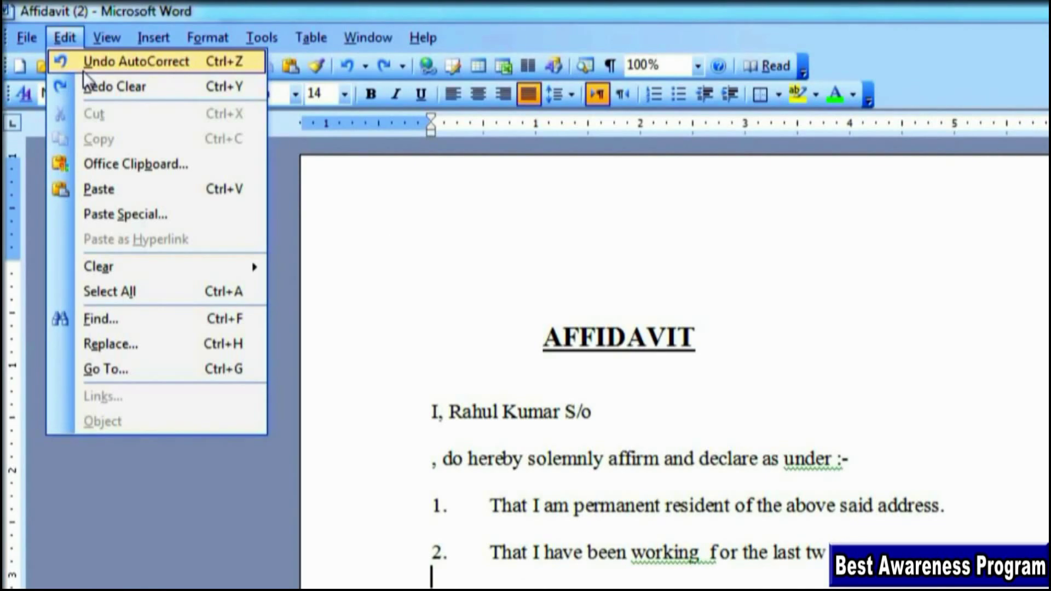
# Clear the deponent's name again with Redo Clear, then restore it with undo
pyautogui.click(101, 86)
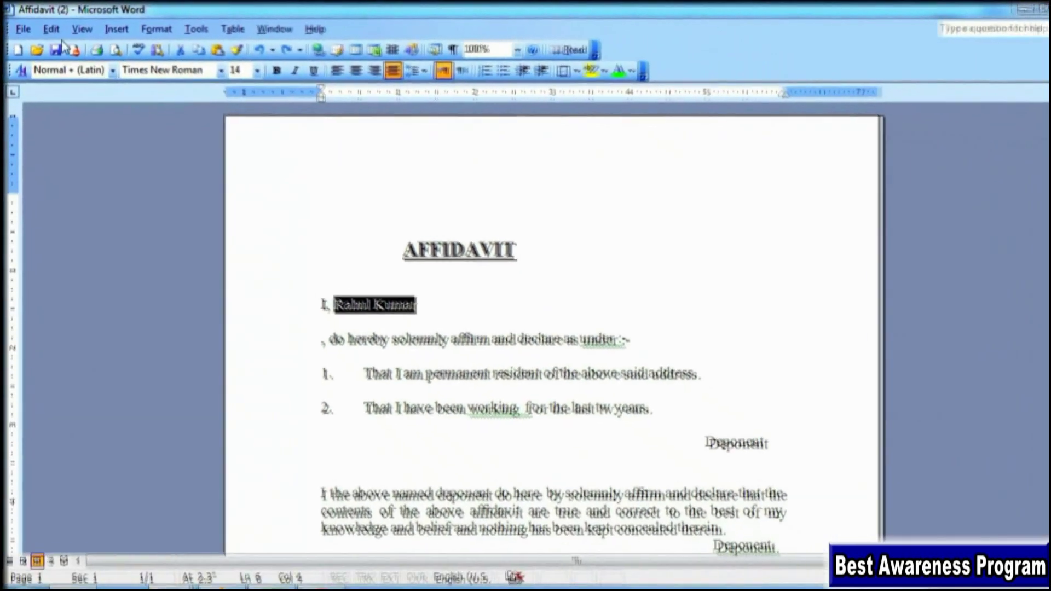
pyautogui.click(51, 28)
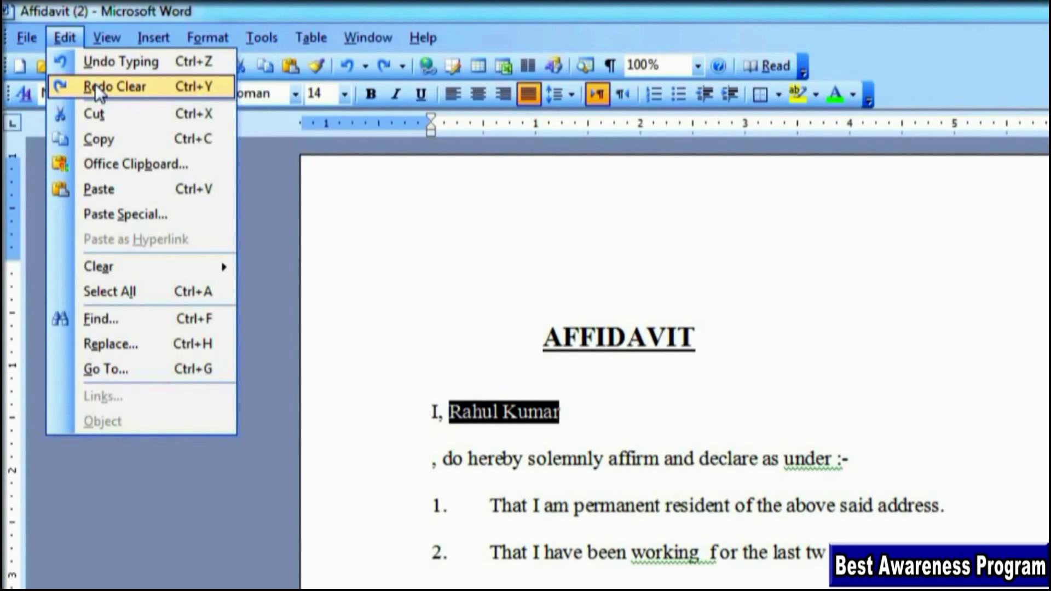
pyautogui.click(94, 83)
pyautogui.click(544, 396)
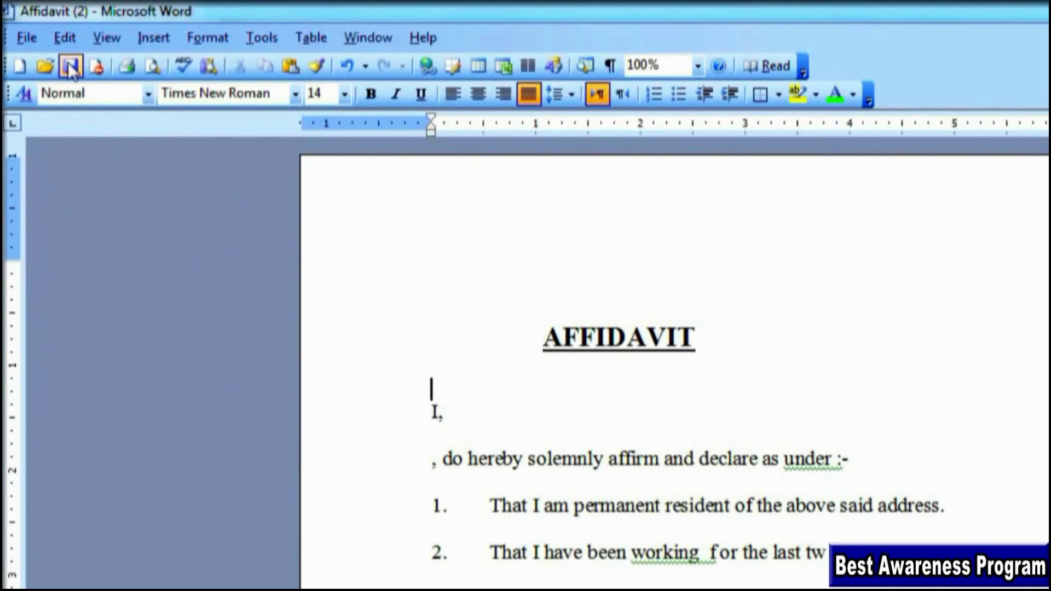
pyautogui.click(64, 38)
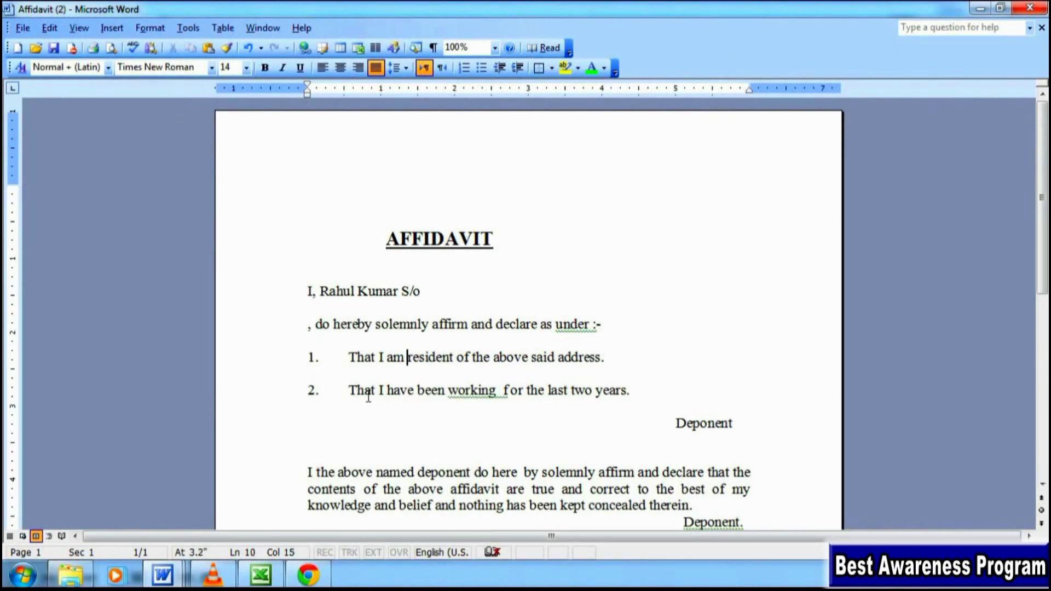
# Cut 'resident of the above said address' out of item 1, leaving 'That I am.'
pyautogui.hotkey('shift', 'Right')
pyautogui.hotkey('shift', 'Right')
pyautogui.hotkey('shift', 'Right')
pyautogui.hotkey('shift', 'Right')
pyautogui.hotkey('shift', 'Right')
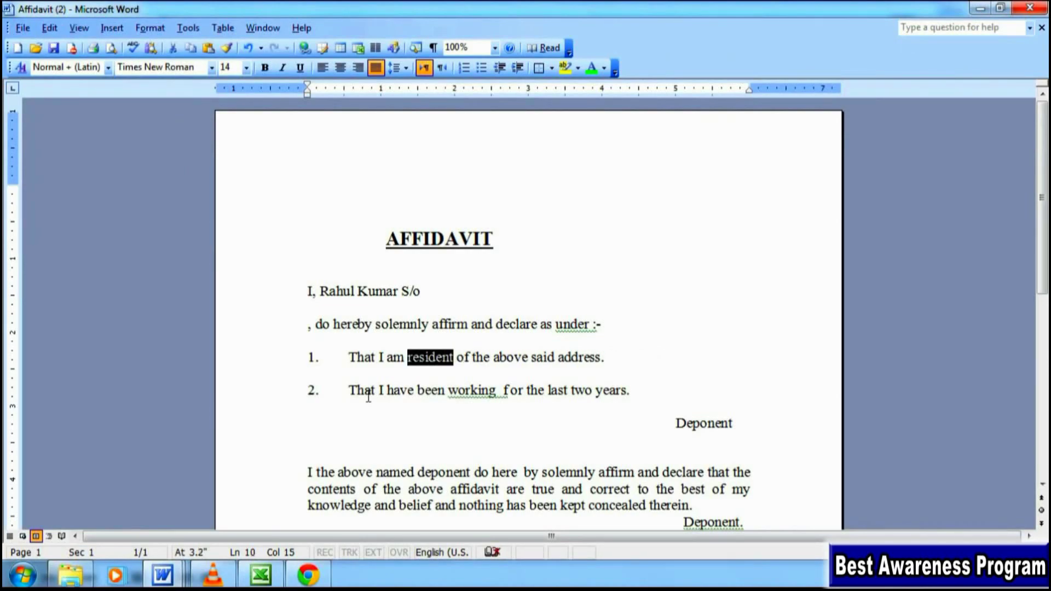
pyautogui.hotkey('shift', 'Right')
pyautogui.hotkey('shift', 'Right')
pyautogui.hotkey('shift', 'Right')
pyautogui.hotkey('shift', 'Right')
pyautogui.hotkey('shift', 'Right')
pyautogui.hotkey('shift', 'Right')
pyautogui.hotkey('shift', 'Right')
pyautogui.hotkey('shift', 'Right')
pyautogui.hotkey('shift', 'Right')
pyautogui.hotkey('ctrl', 'c')
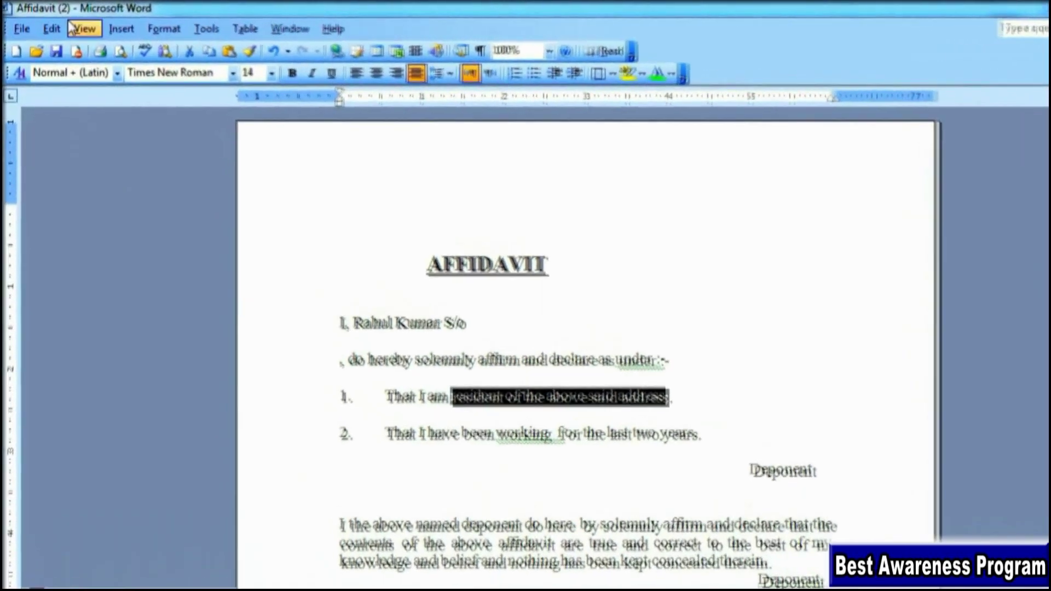
pyautogui.click(49, 28)
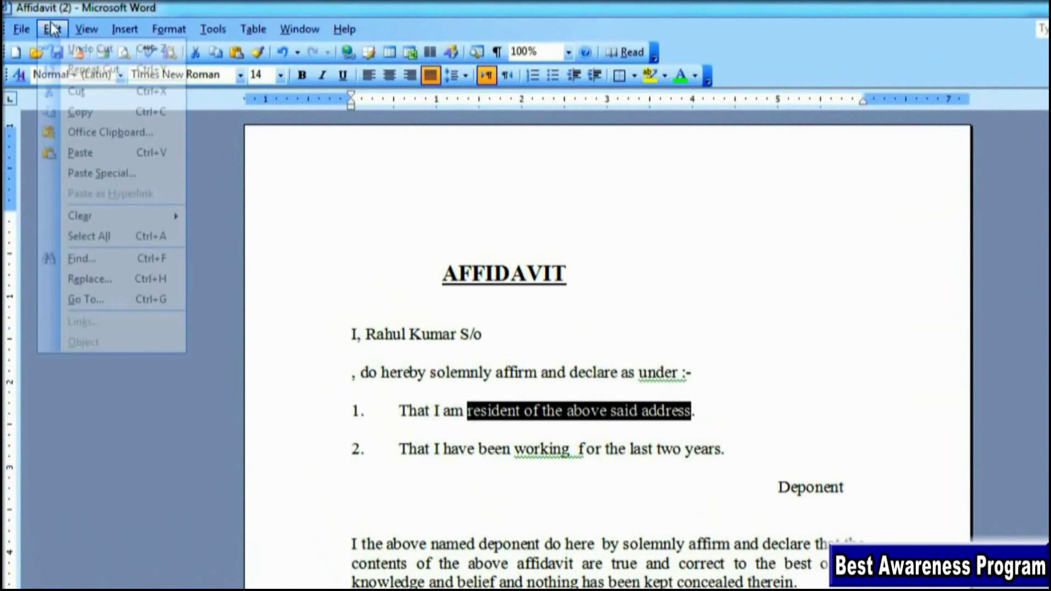
pyautogui.click(68, 97)
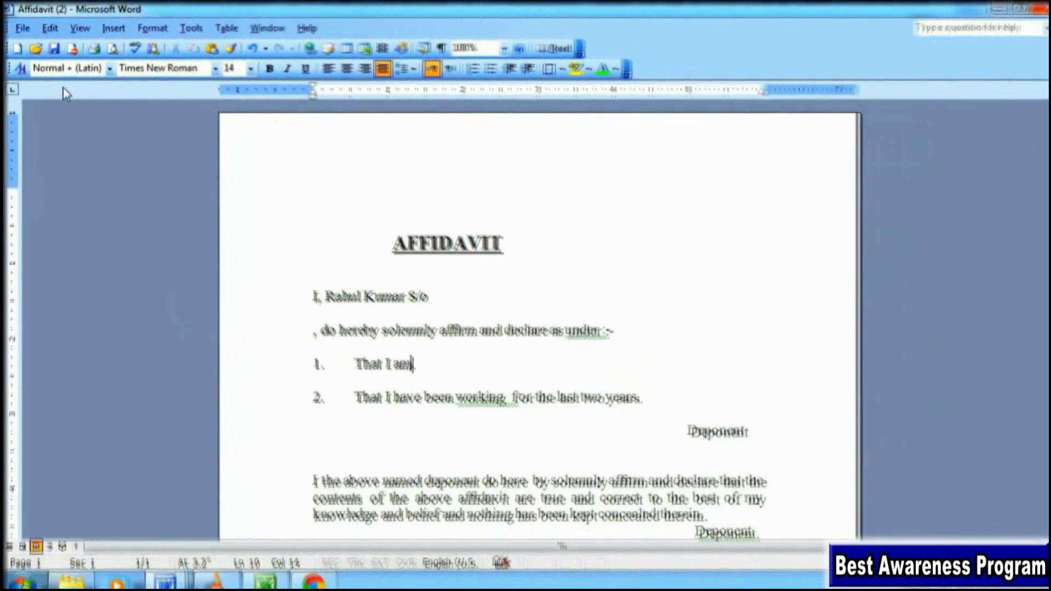
# Add blank lines below the Deponent line
pyautogui.press('Down')
pyautogui.press('Down')
pyautogui.press('Up')
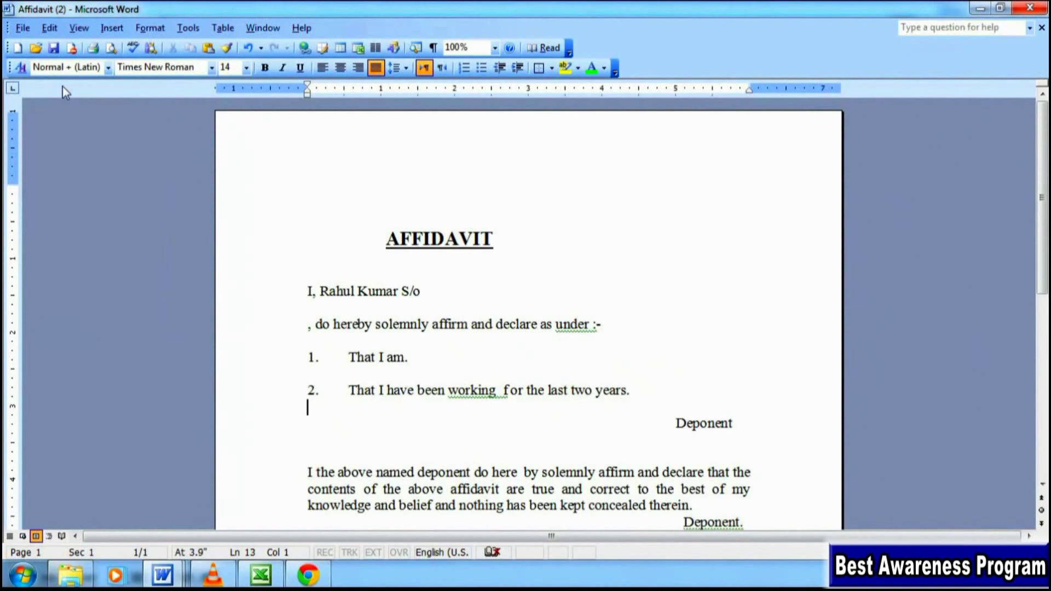
pyautogui.press('Down')
pyautogui.press('Down')
pyautogui.press('Return')
pyautogui.press('Return')
pyautogui.press('Return')
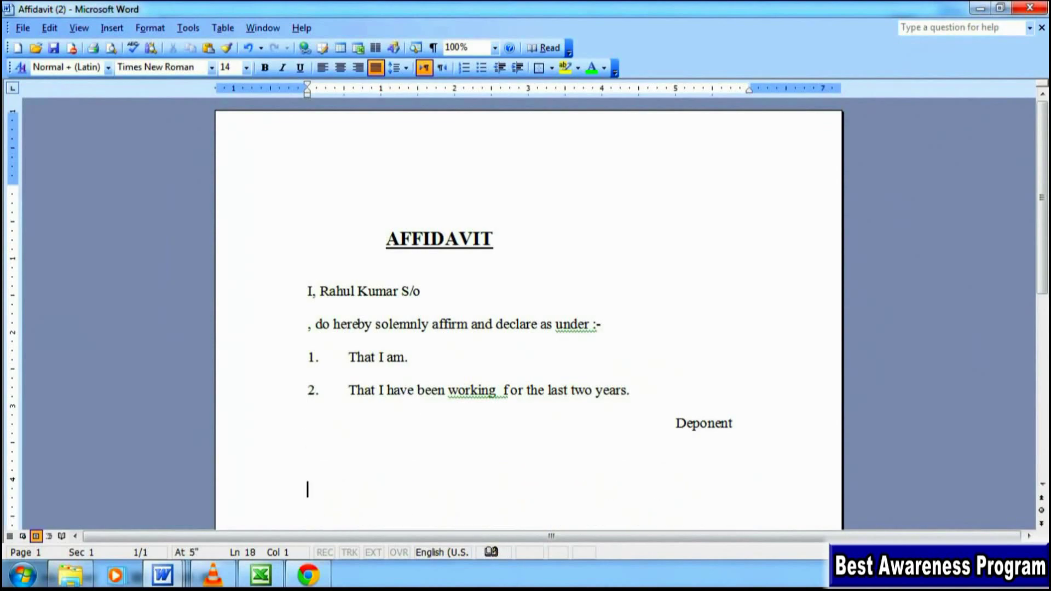
pyautogui.press('Return')
pyautogui.press('Return')
pyautogui.press('Up')
pyautogui.press('Up')
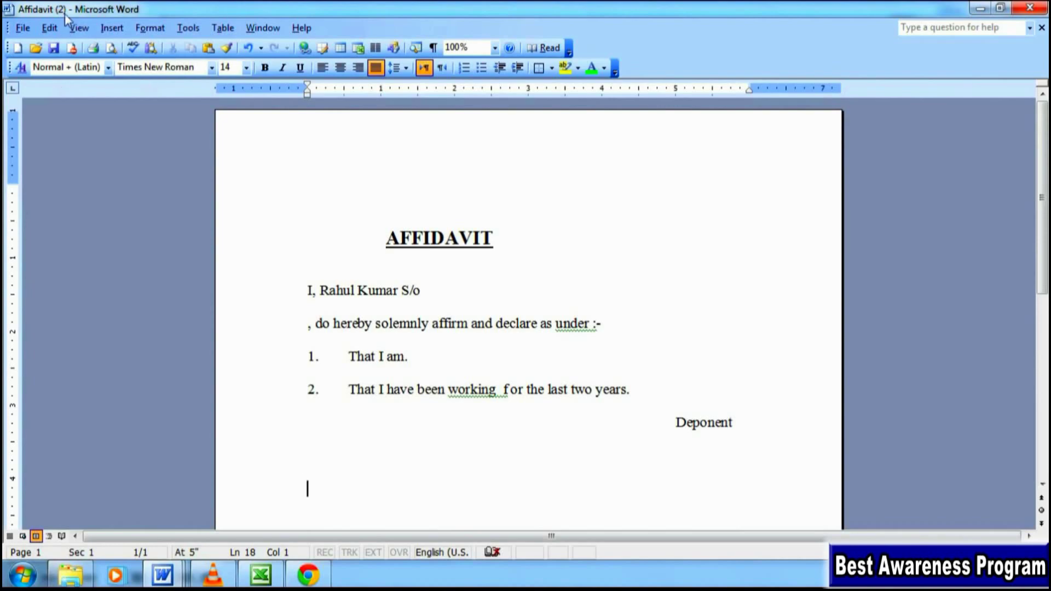
# Paste the cut address phrase back so item 1 reads in full again
pyautogui.click(55, 28)
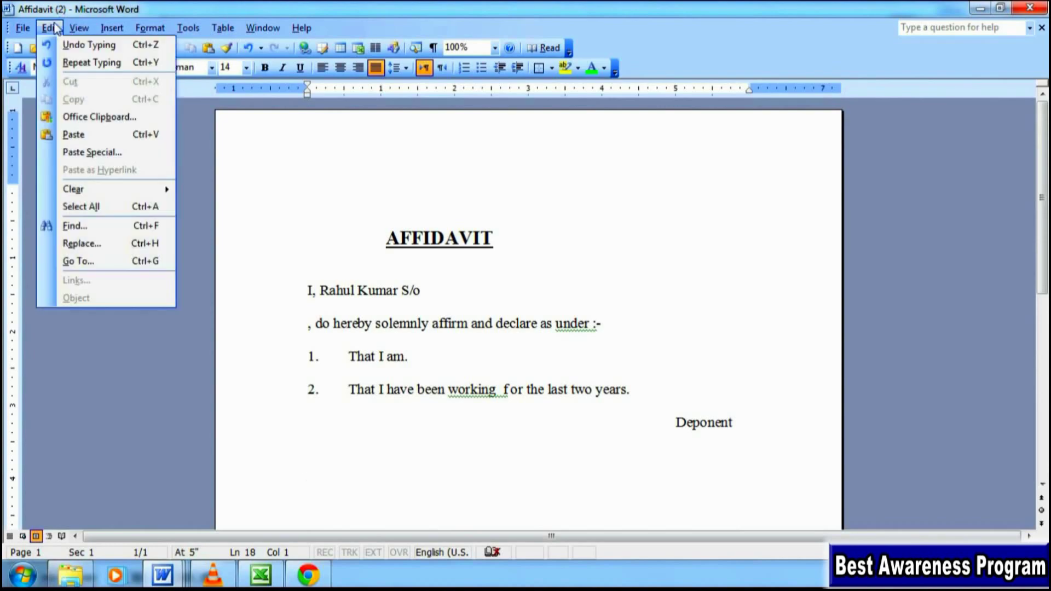
pyautogui.click(95, 136)
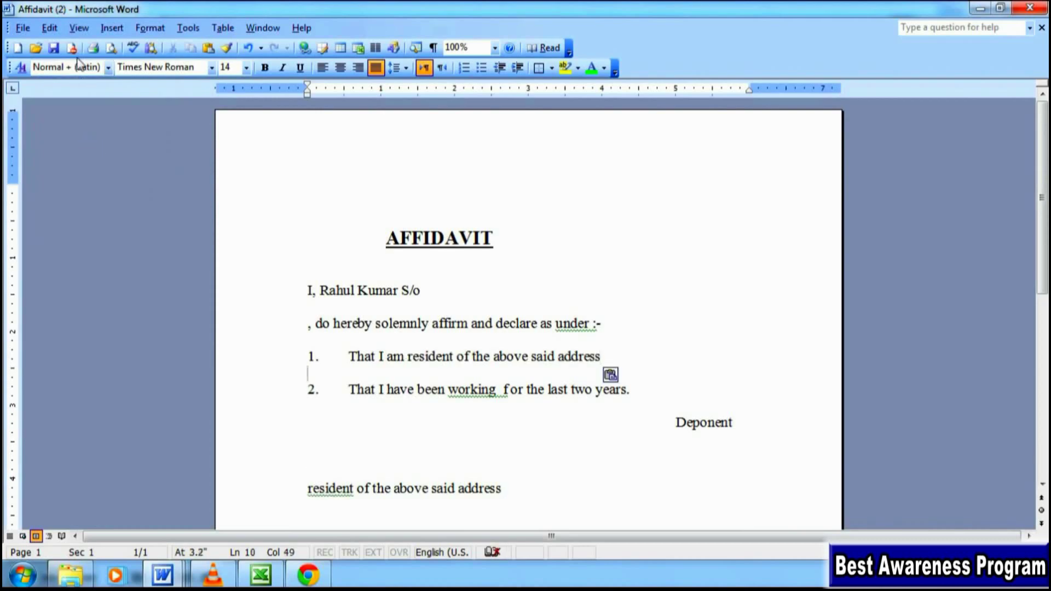
pyautogui.press('Down')
pyautogui.press('Down')
pyautogui.press('Down')
pyautogui.press('Down')
pyautogui.press('Down')
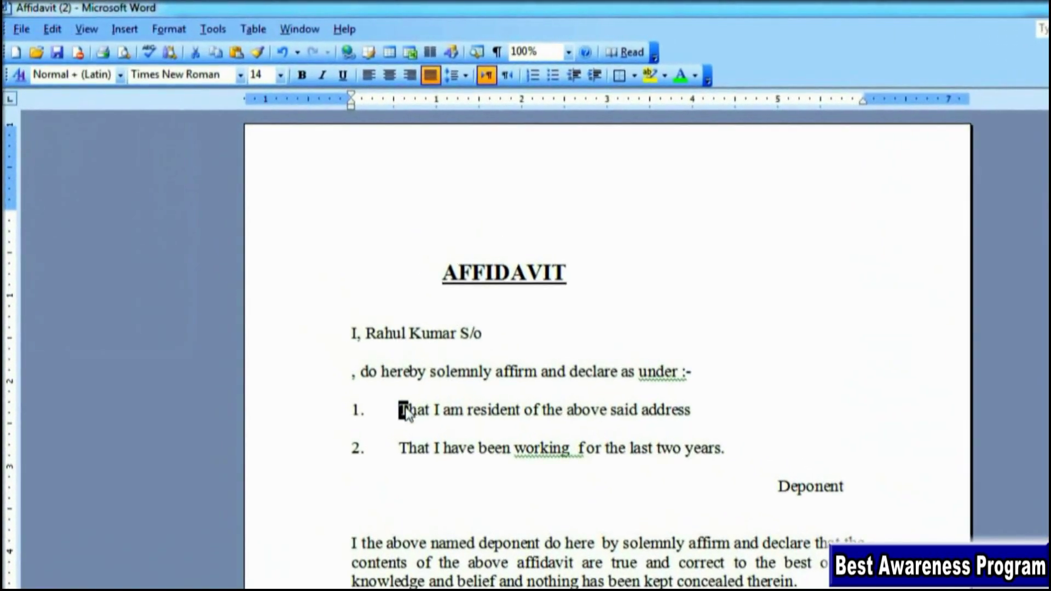
# Copy the sentence 'That I am resident of the above said address'
pyautogui.hotkey('shift', 'Right')
pyautogui.hotkey('shift', 'Right')
pyautogui.hotkey('shift', 'Right')
pyautogui.hotkey('shift', 'Right')
pyautogui.hotkey('shift', 'Right')
pyautogui.hotkey('shift', 'Right')
pyautogui.hotkey('shift', 'Right')
pyautogui.hotkey('shift', 'Right')
pyautogui.hotkey('shift', 'Right')
pyautogui.hotkey('shift', 'Right')
pyautogui.hotkey('shift', 'Right')
pyautogui.hotkey('shift', 'Right')
pyautogui.hotkey('shift', 'Right')
pyautogui.hotkey('shift', 'Right')
pyautogui.hotkey('shift', 'Right')
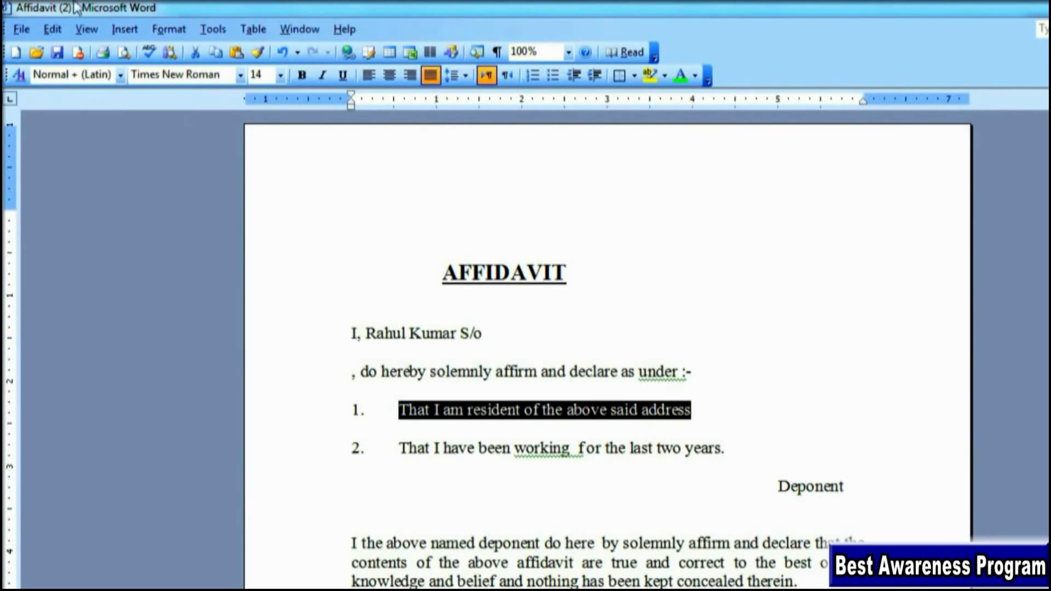
pyautogui.click(53, 28)
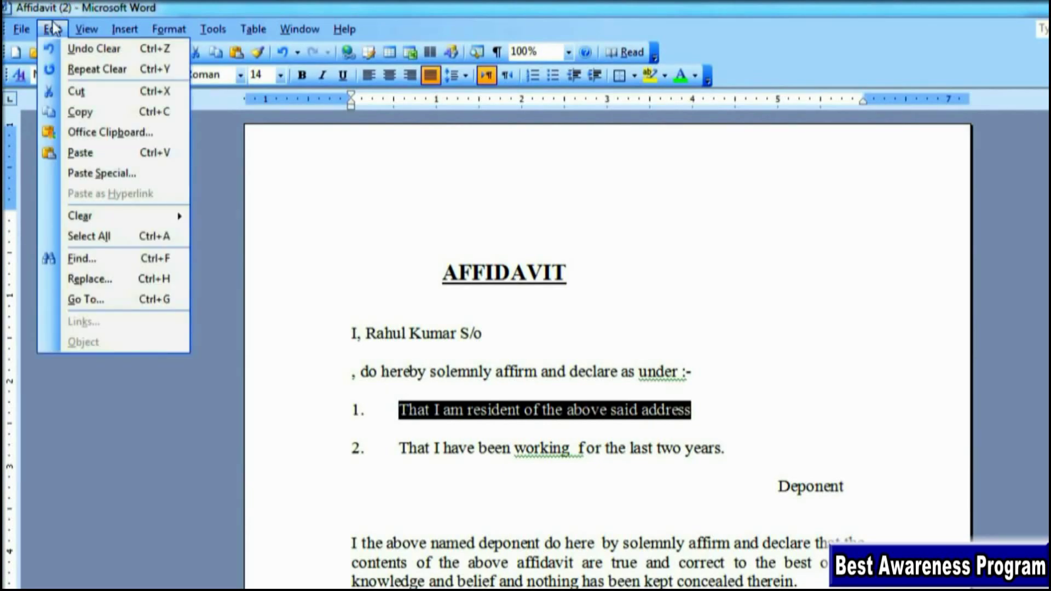
pyautogui.click(80, 113)
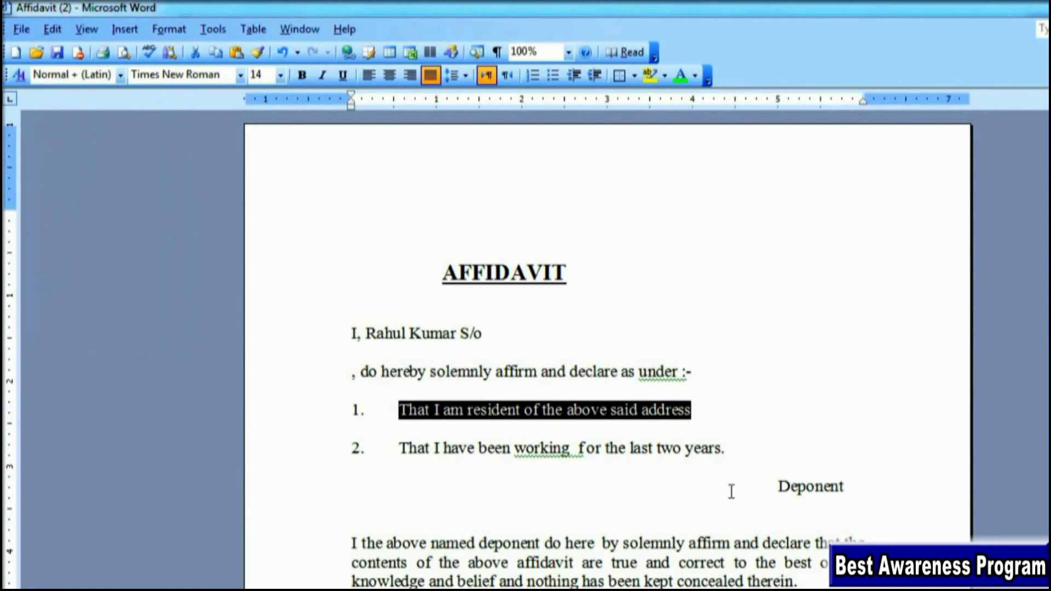
pyautogui.click(714, 417)
pyautogui.press('Down')
pyautogui.press('Down')
pyautogui.press('Down')
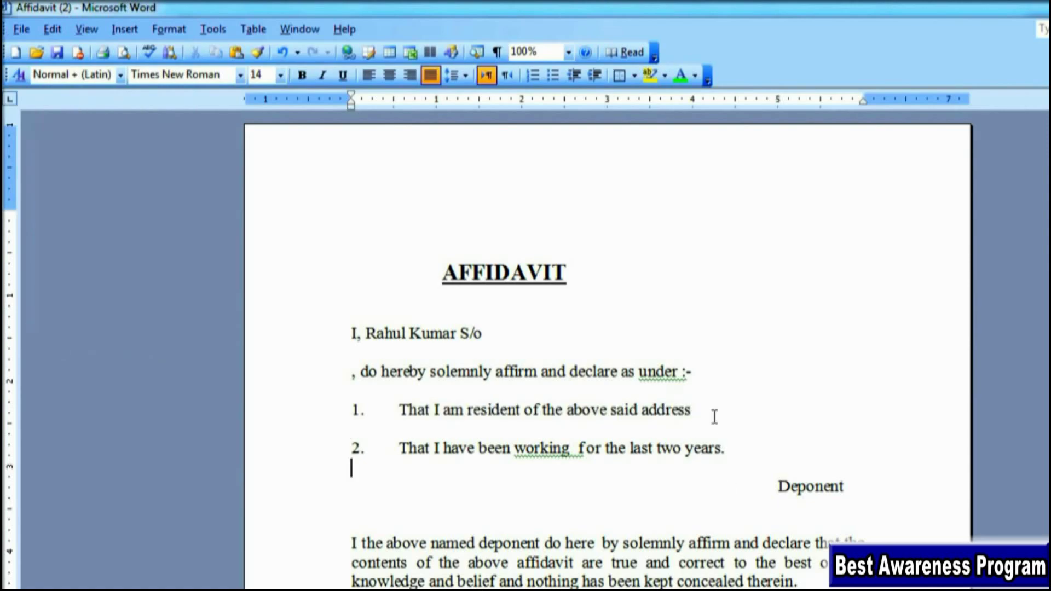
pyautogui.press('Down')
pyautogui.press('Down')
pyautogui.press('Down')
pyautogui.press('Down')
pyautogui.press('Up')
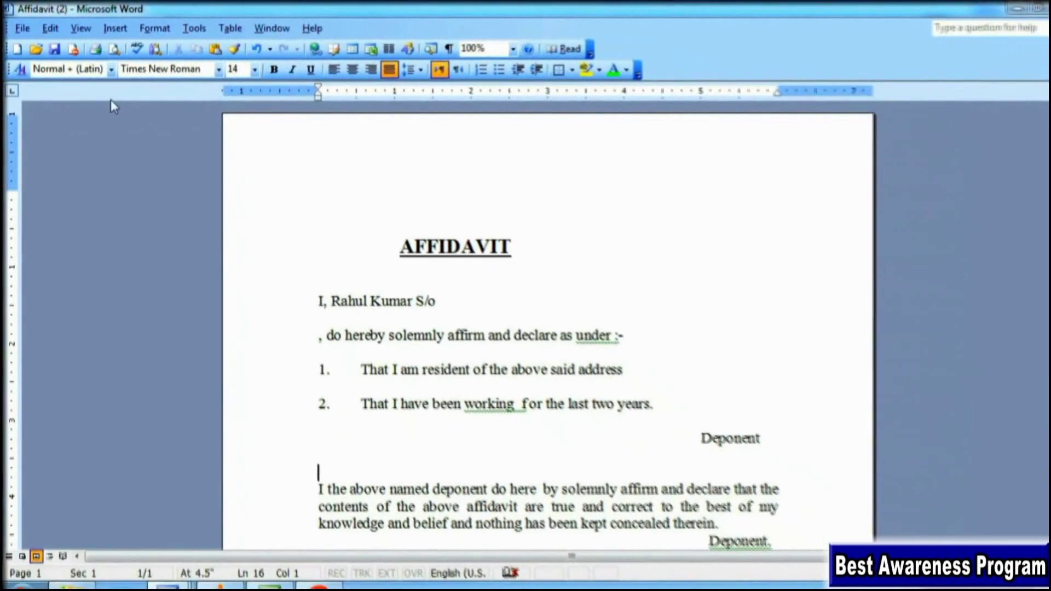
pyautogui.click(51, 29)
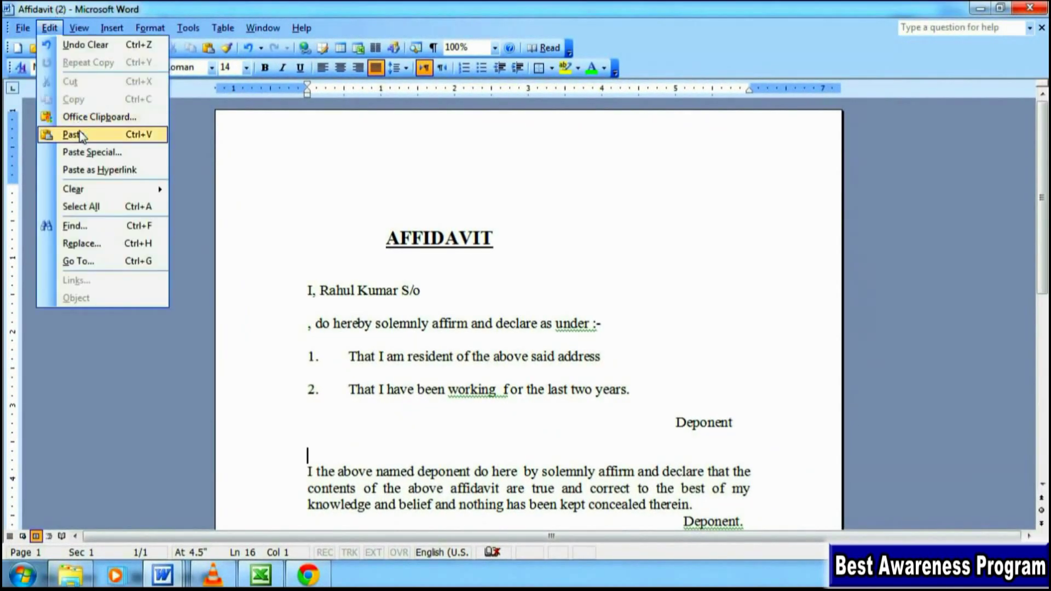
pyautogui.click(57, 133)
pyautogui.press('Return')
pyautogui.press('Return')
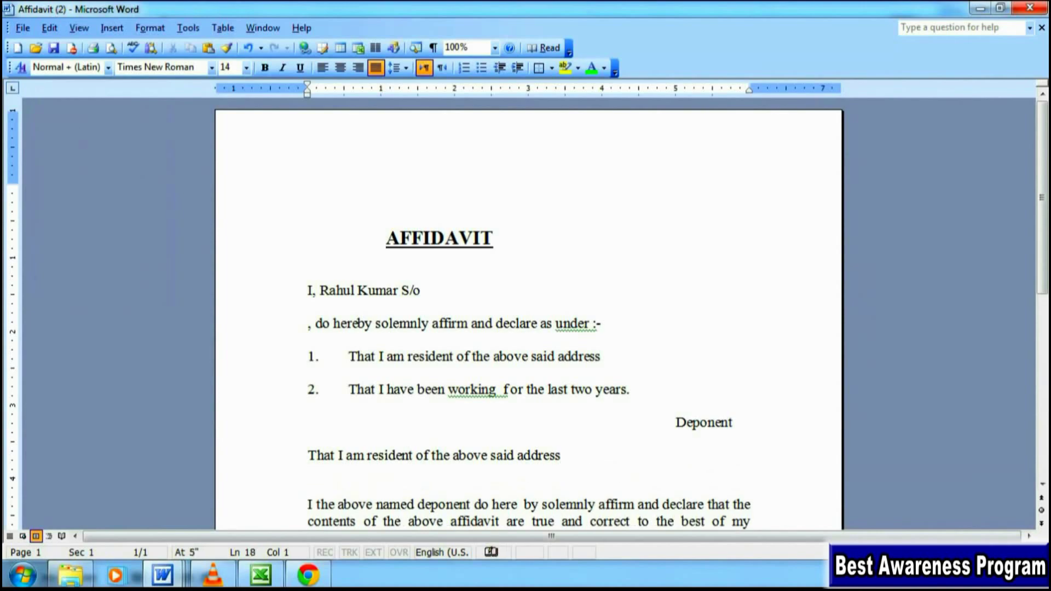
pyautogui.press('Up')
pyautogui.press('Up')
pyautogui.press('Up')
pyautogui.press('Up')
pyautogui.click(50, 28)
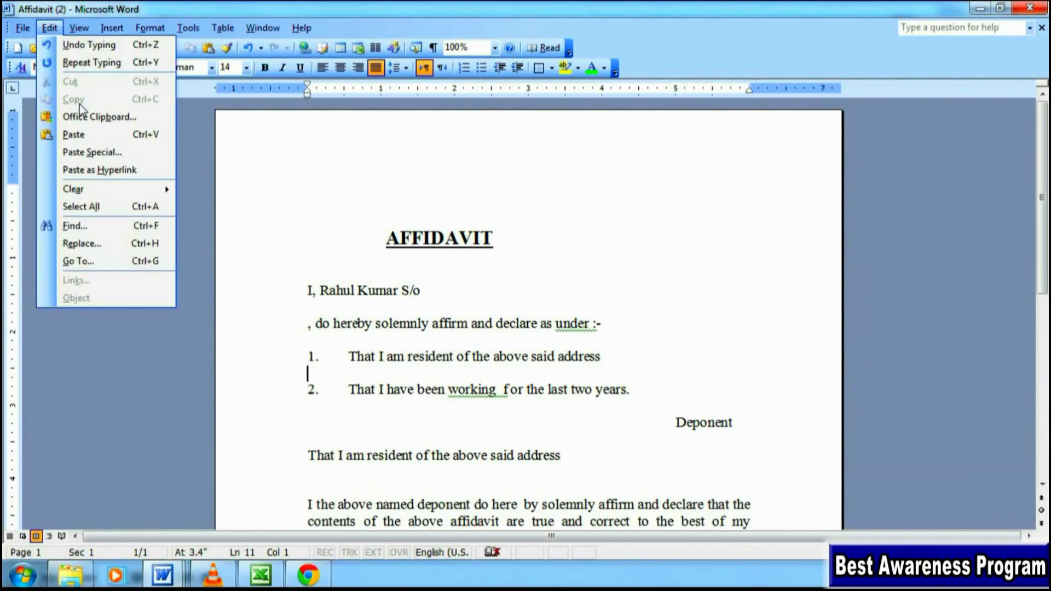
pyautogui.click(71, 135)
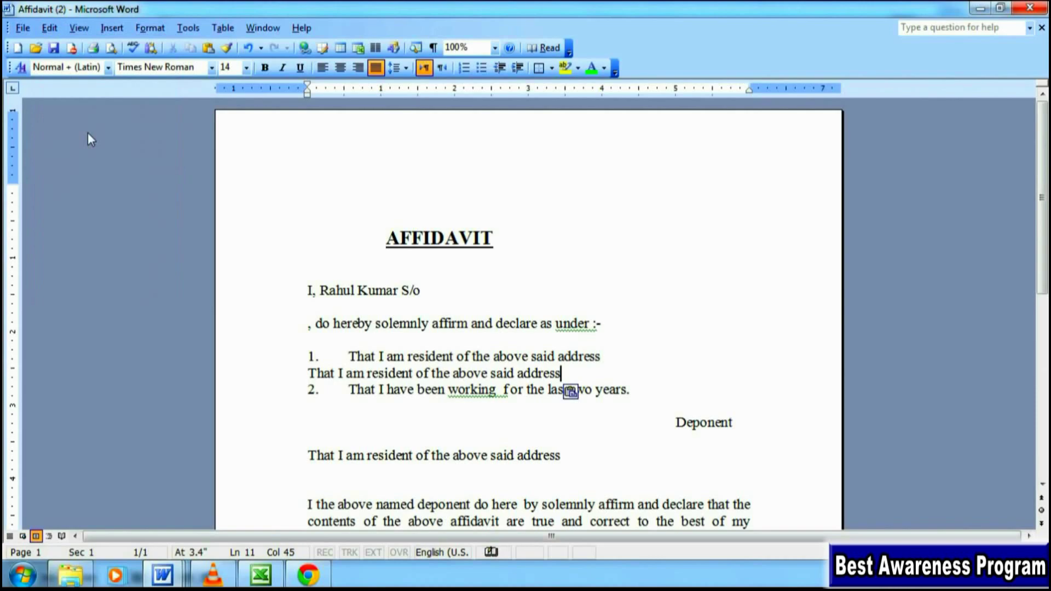
pyautogui.click(49, 28)
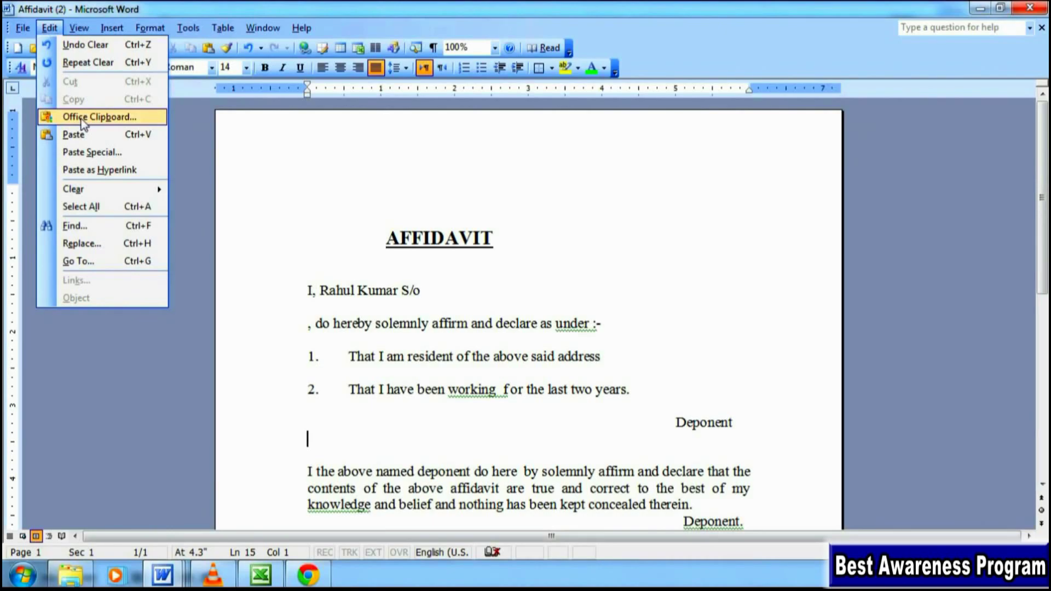
# Show the Office Clipboard pane and copy the AFFIDAVIT title as its sixth item
pyautogui.click(82, 117)
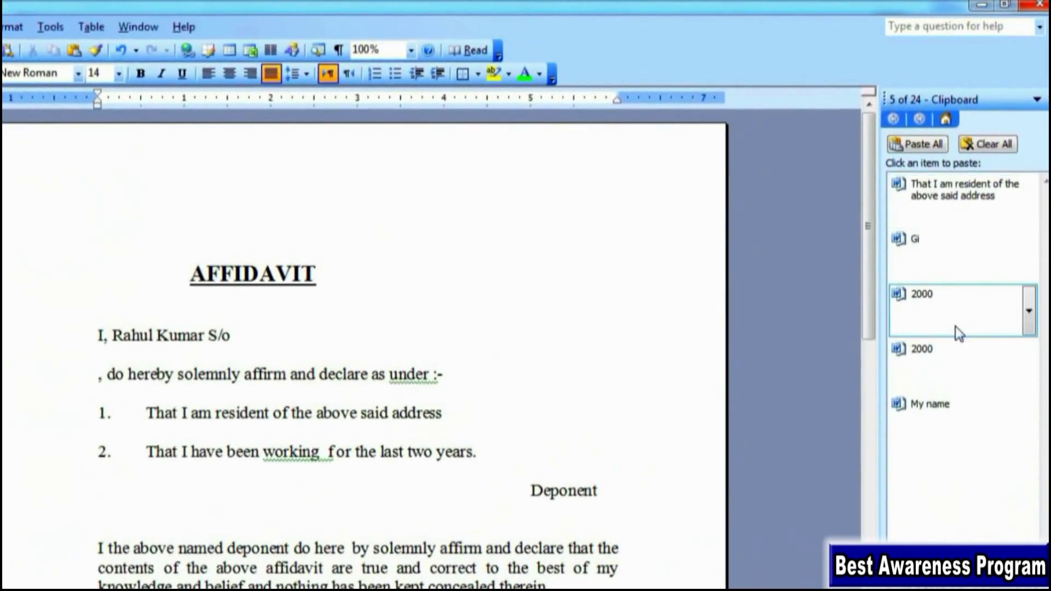
pyautogui.click(200, 290)
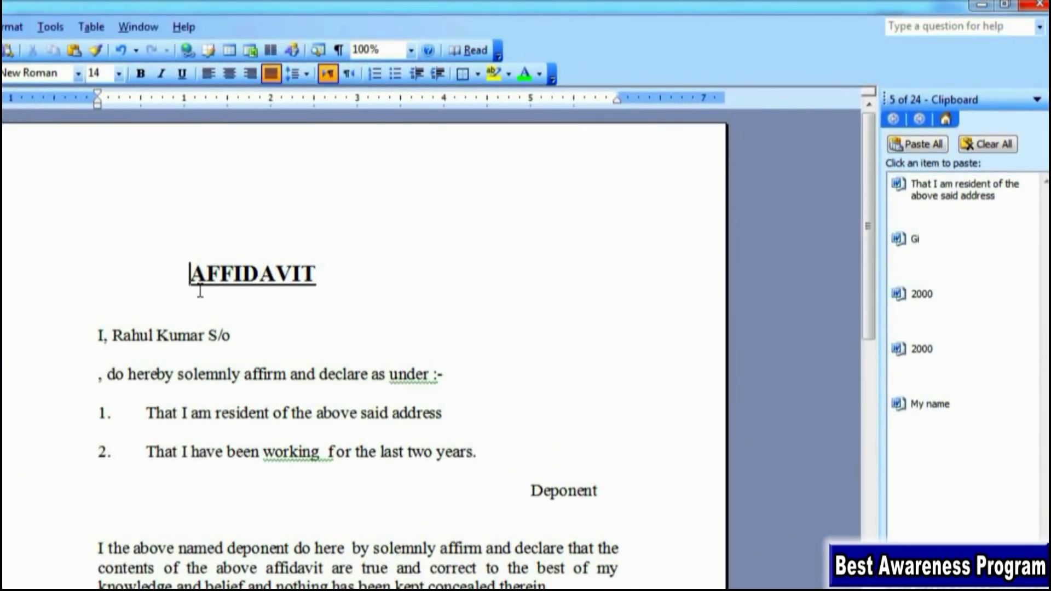
pyautogui.hotkey('shift', 'Right')
pyautogui.hotkey('shift', 'Right')
pyautogui.hotkey('shift', 'Right')
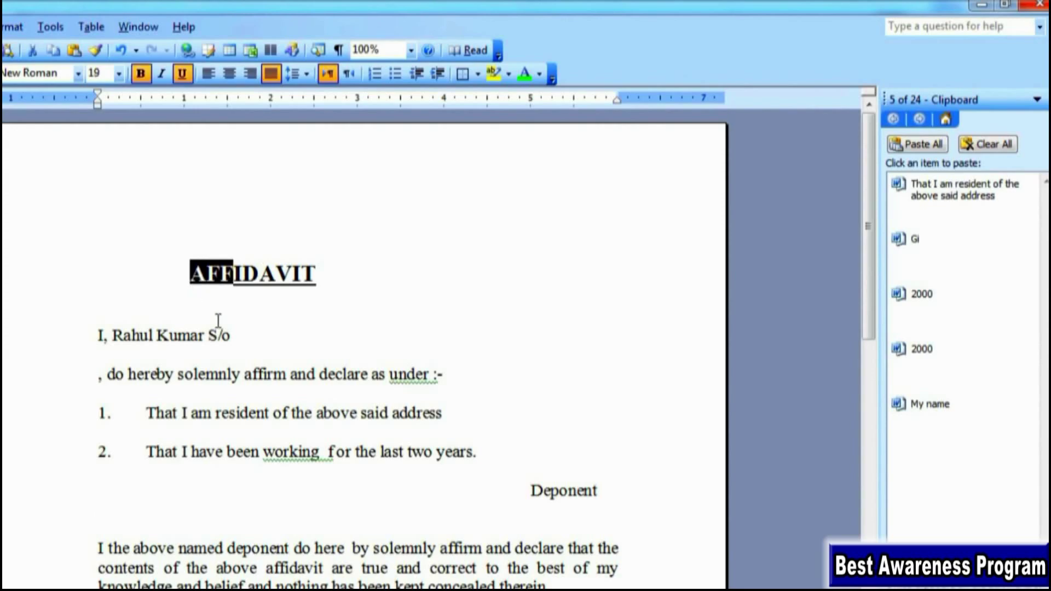
pyautogui.hotkey('shift', 'Right')
pyautogui.hotkey('shift', 'Right')
pyautogui.hotkey('shift', 'Right')
pyautogui.hotkey('shift', 'Right')
pyautogui.hotkey('shift', 'Right')
pyautogui.hotkey('shift', 'Right')
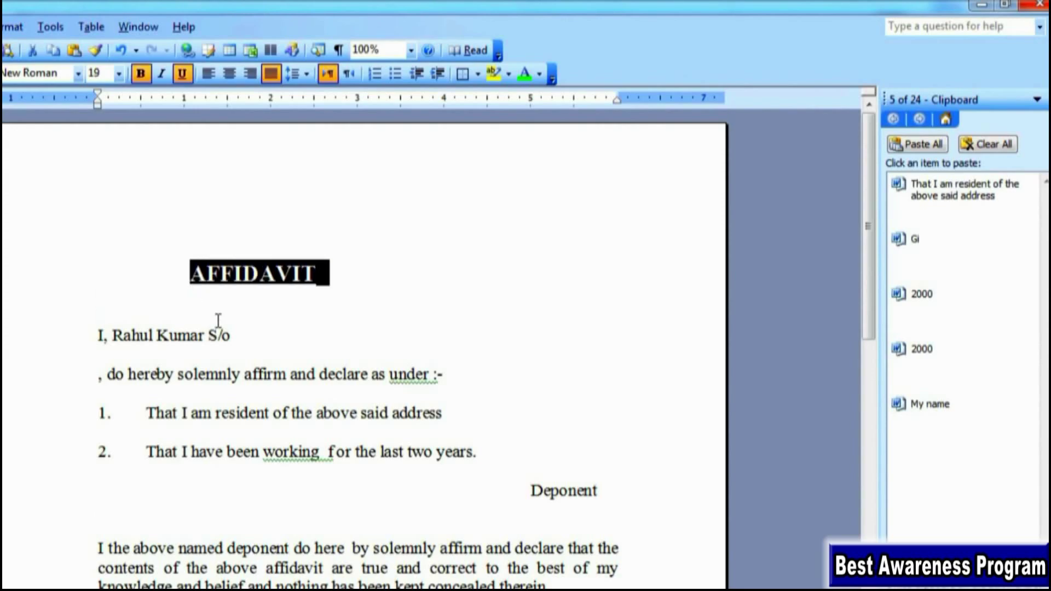
pyautogui.hotkey('shift', 'Left')
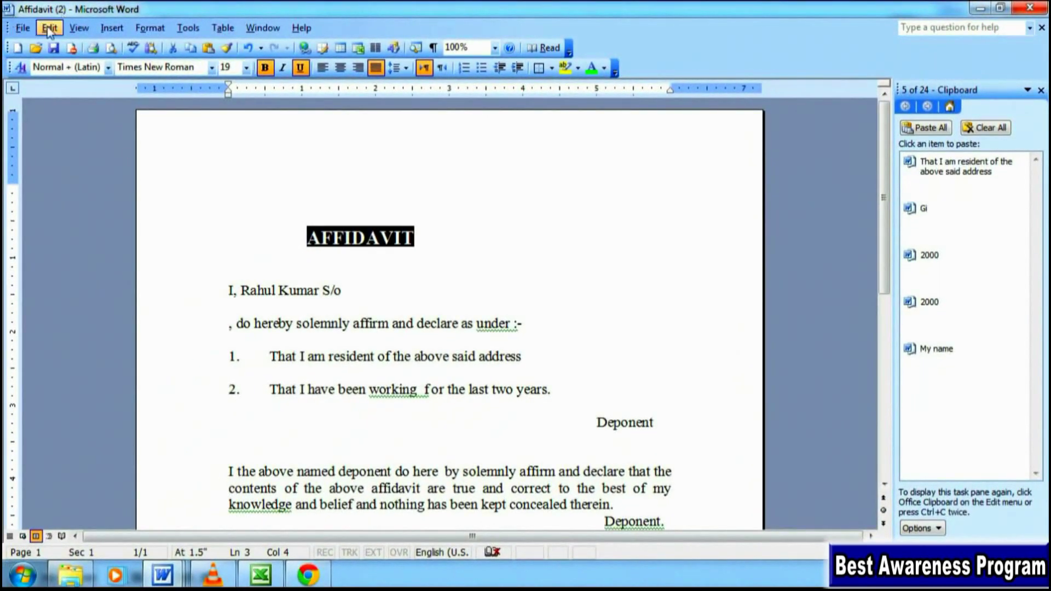
pyautogui.click(50, 29)
pyautogui.click(72, 100)
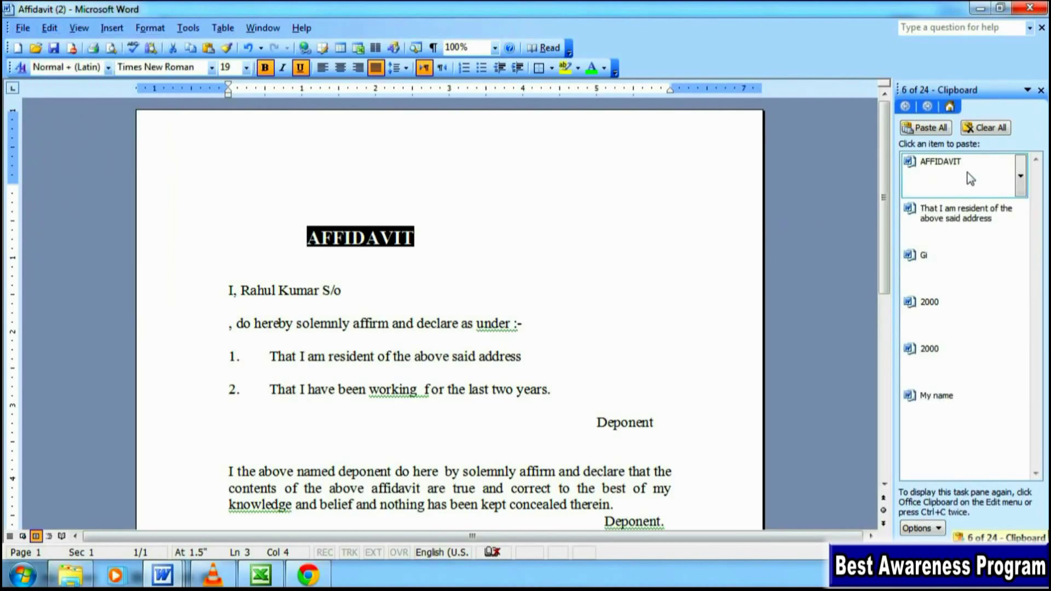
pyautogui.moveTo(961, 174)
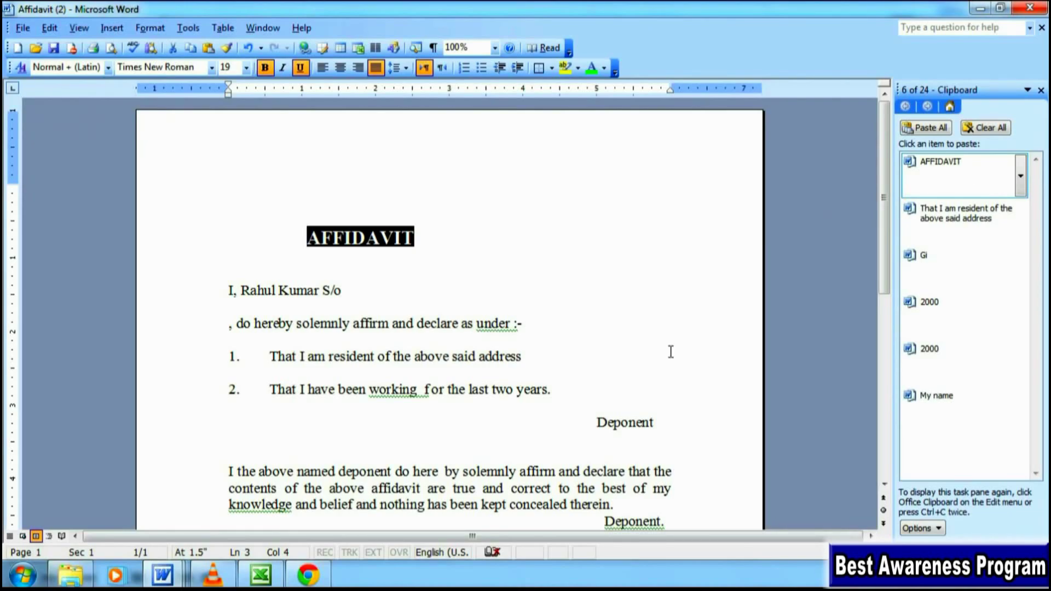
# Insert a blank line between item 2 and the Deponent line
pyautogui.click(588, 376)
pyautogui.press('Down')
pyautogui.press('Down')
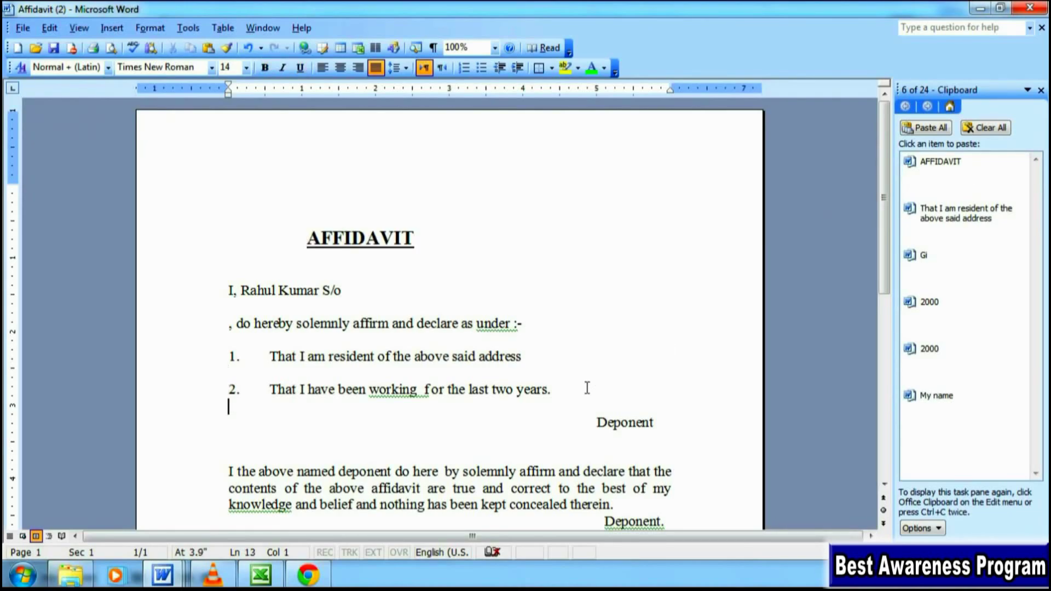
pyautogui.press('Down')
pyautogui.press('Return')
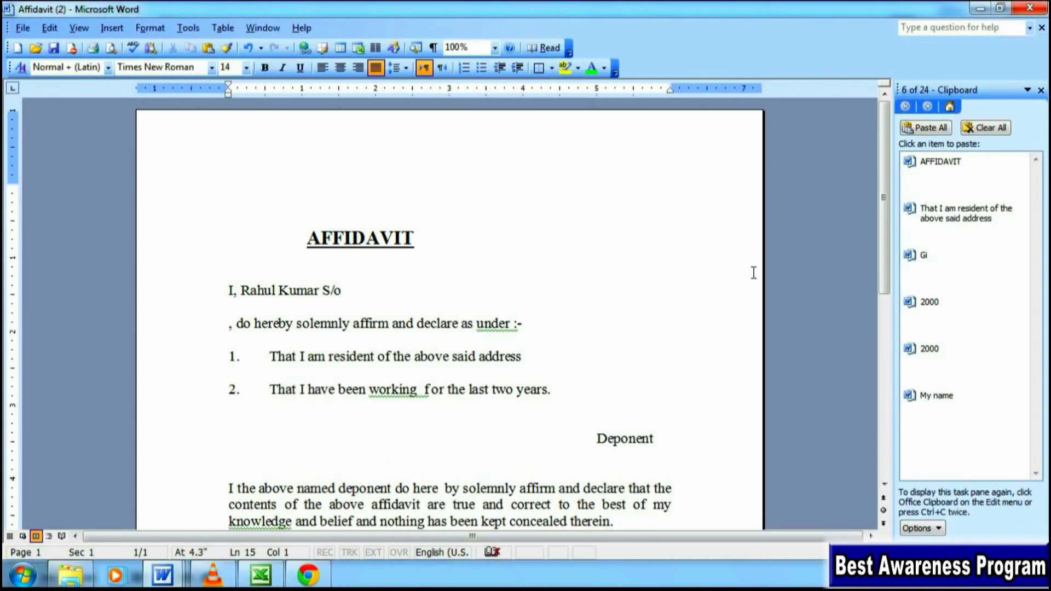
# Paste the AFFIDAVIT heading and address sentence from the Clipboard, undoing the duplicate paste
pyautogui.click(956, 166)
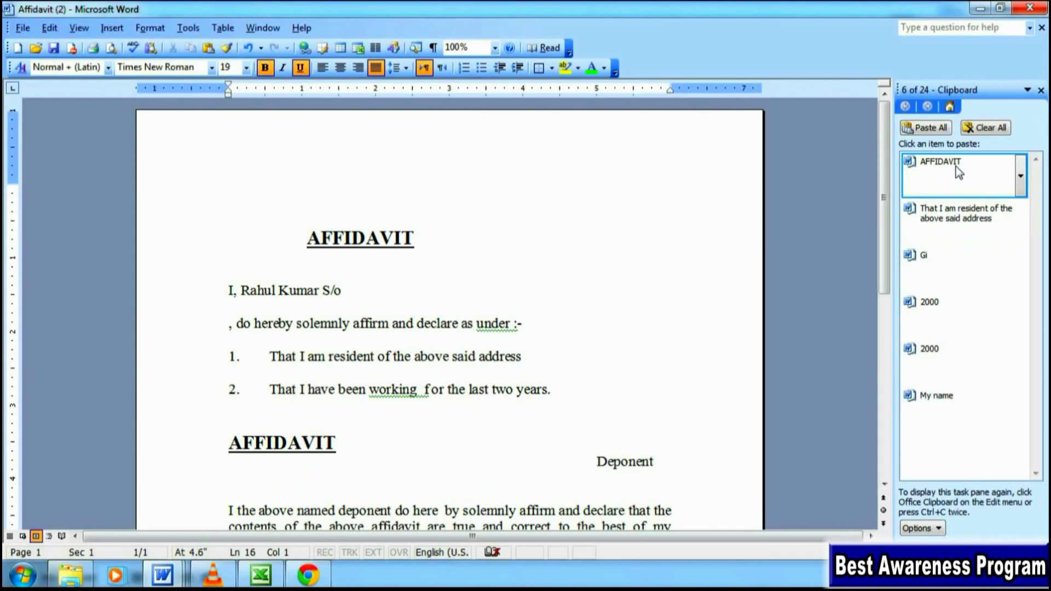
pyautogui.click(961, 215)
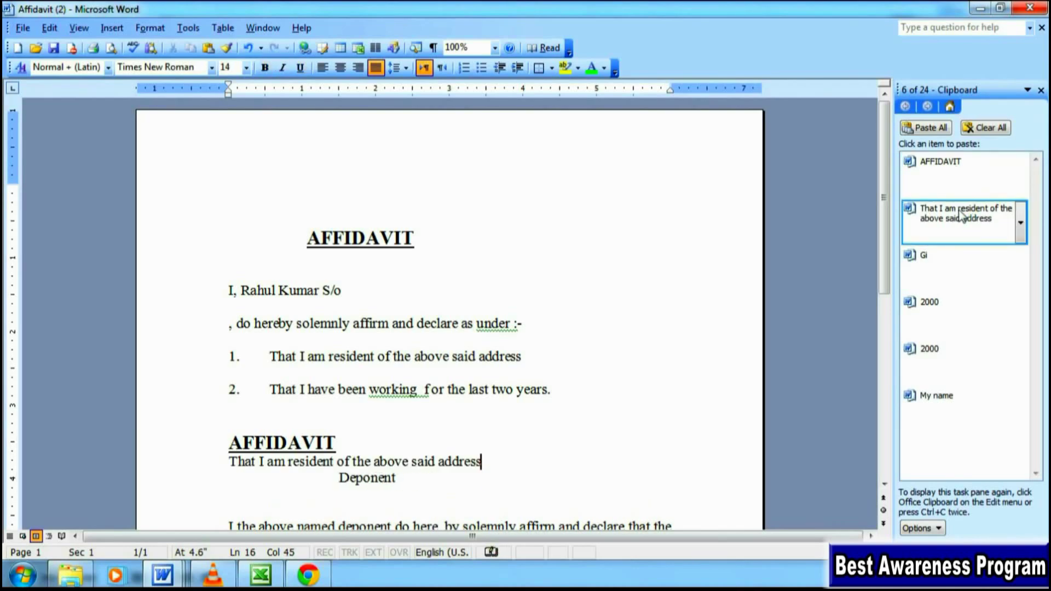
pyautogui.click(960, 215)
pyautogui.hotkey('ctrl', 'z')
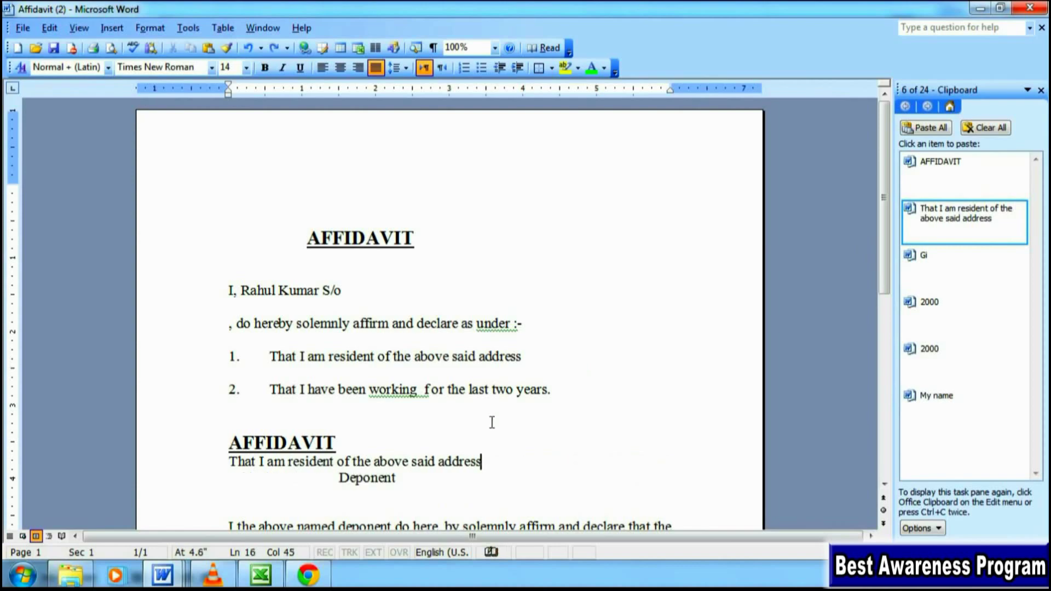
# Select the declaration text 'do hereby solemnly affirm and declare as under :-'
pyautogui.click(491, 422)
pyautogui.press('Down')
pyautogui.hotkey('ctrl', 'z')
pyautogui.press('Up')
pyautogui.press('Up')
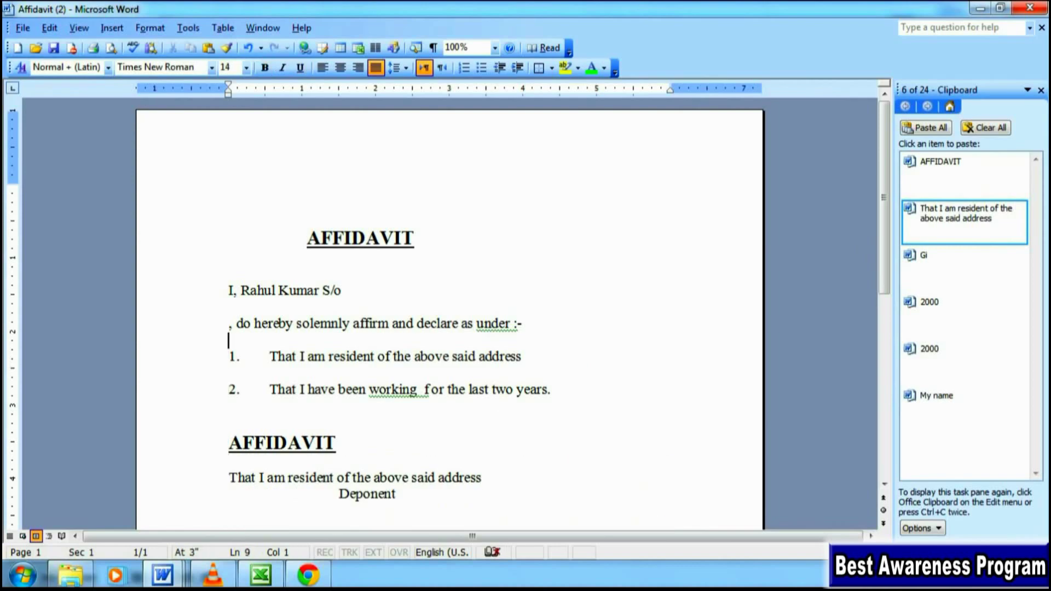
pyautogui.press('Up')
pyautogui.press('Up')
pyautogui.press('Right')
pyautogui.press('Right')
pyautogui.press('Right')
pyautogui.hotkey('shift', 'End')
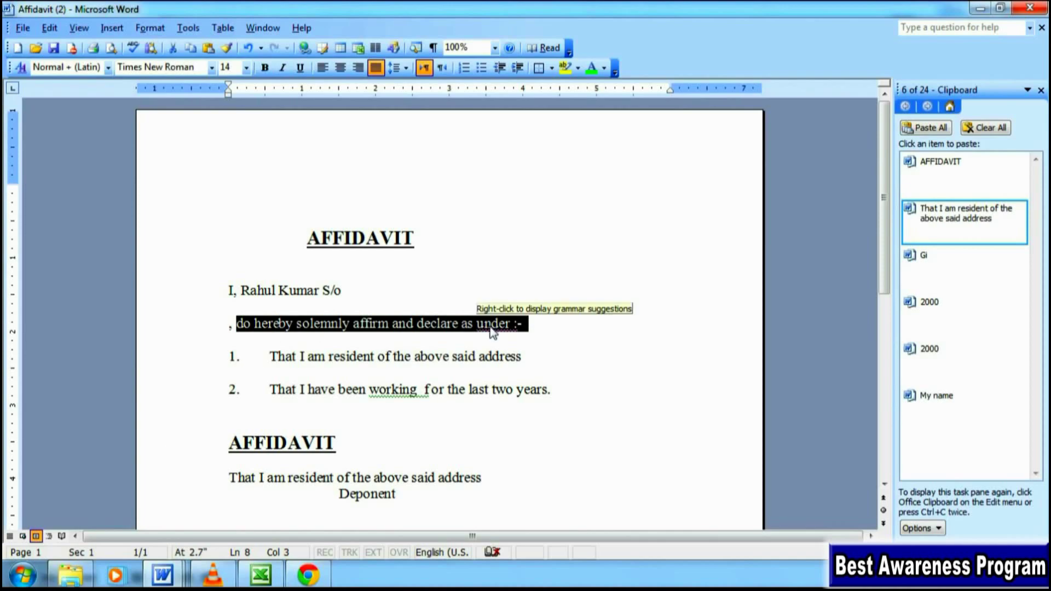
# Copy the declaration line to the Office Clipboard as item 7
pyautogui.click(57, 27)
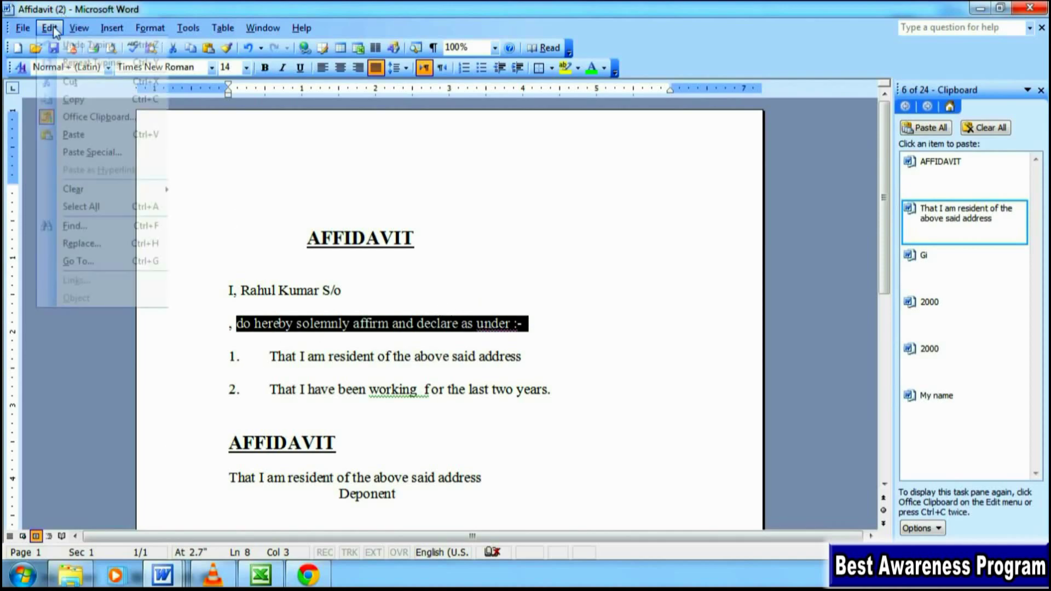
pyautogui.click(77, 101)
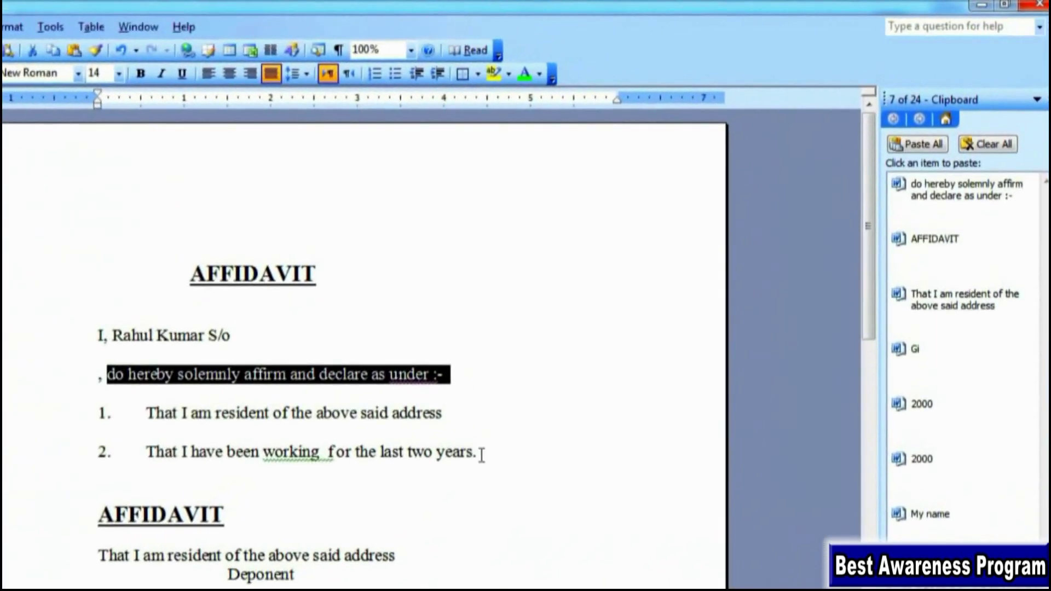
pyautogui.click(505, 468)
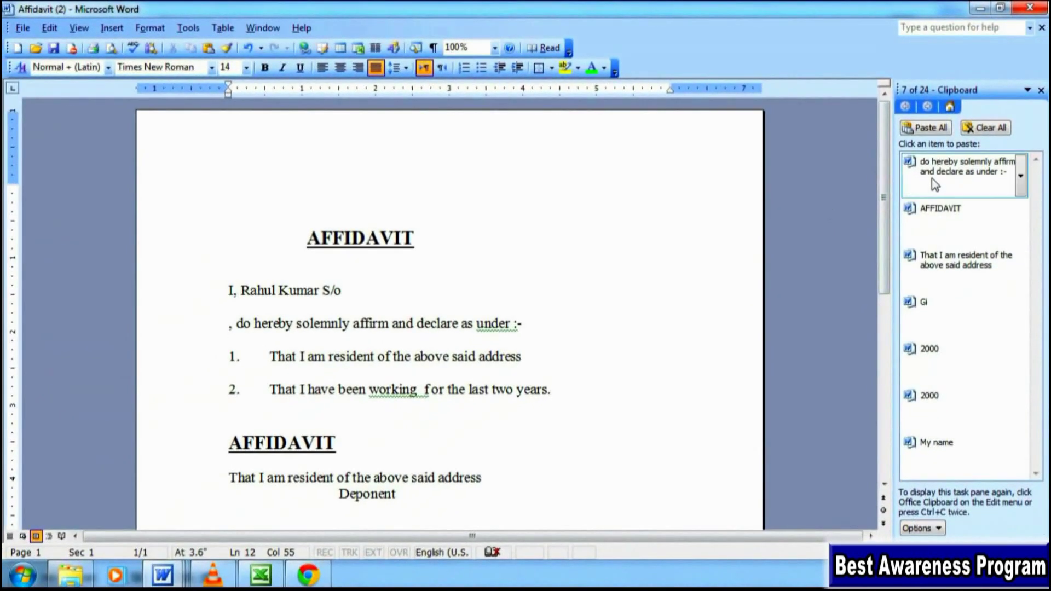
# Paste the declaration line several times after item 2, then undo all pasted text
pyautogui.click(932, 179)
pyautogui.doubleClick(931, 179)
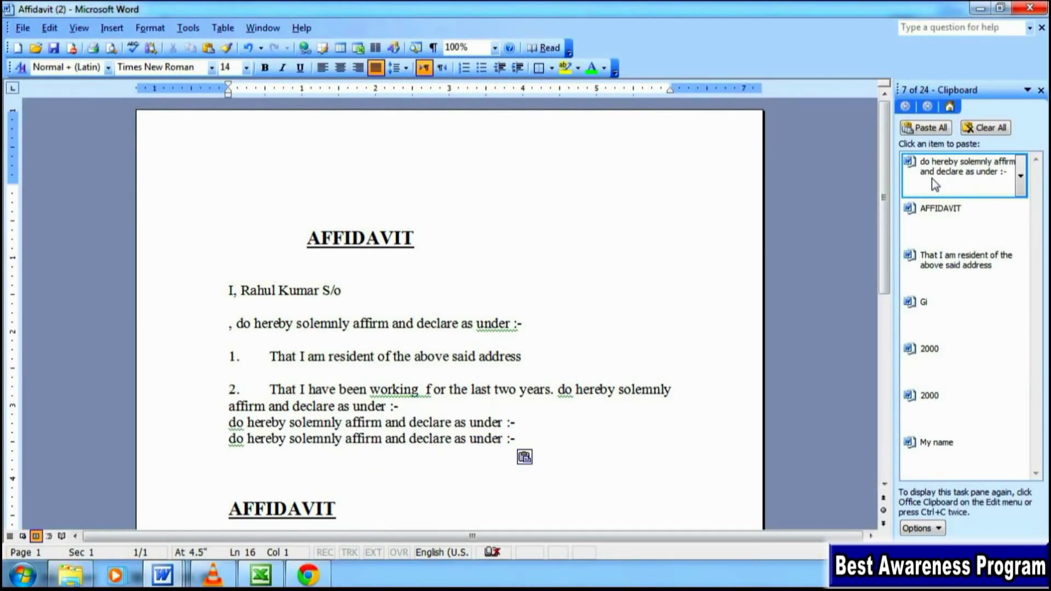
pyautogui.click(932, 179)
pyautogui.hotkey('ctrl', 'z')
pyautogui.hotkey('ctrl', 'z')
pyautogui.hotkey('ctrl', 'z')
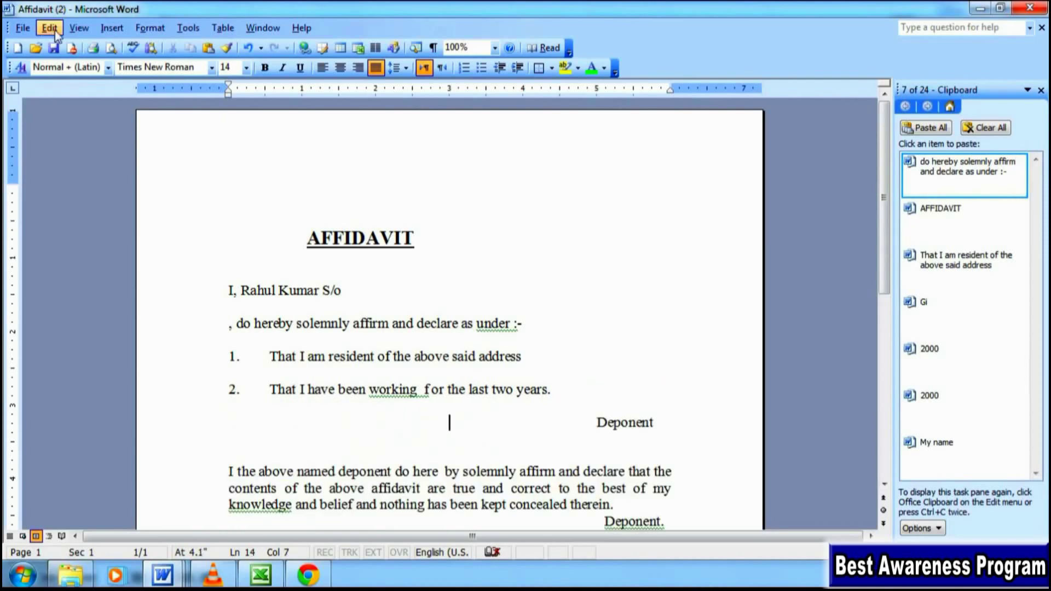
pyautogui.click(49, 28)
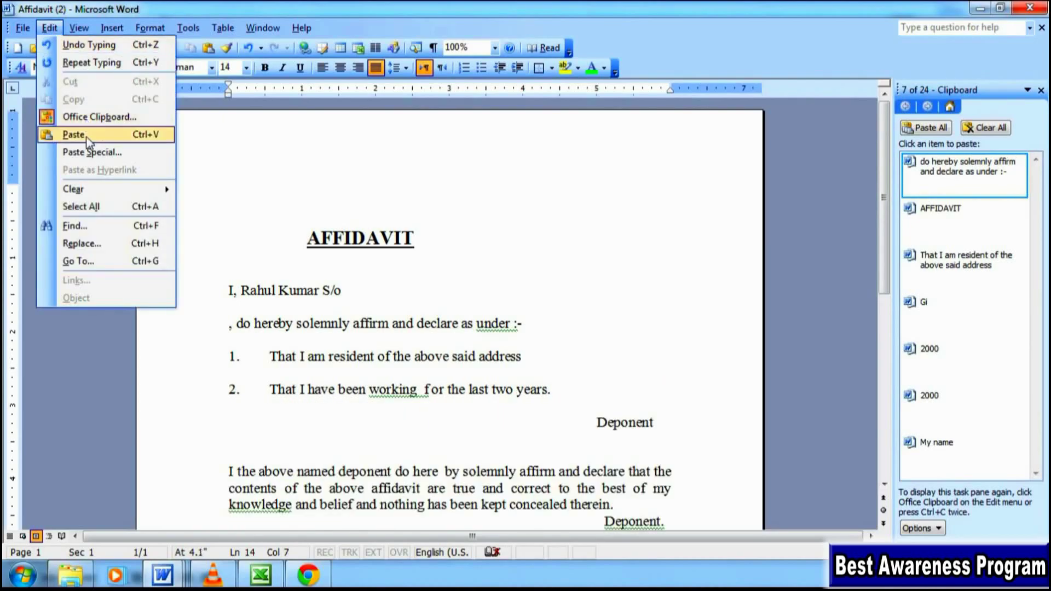